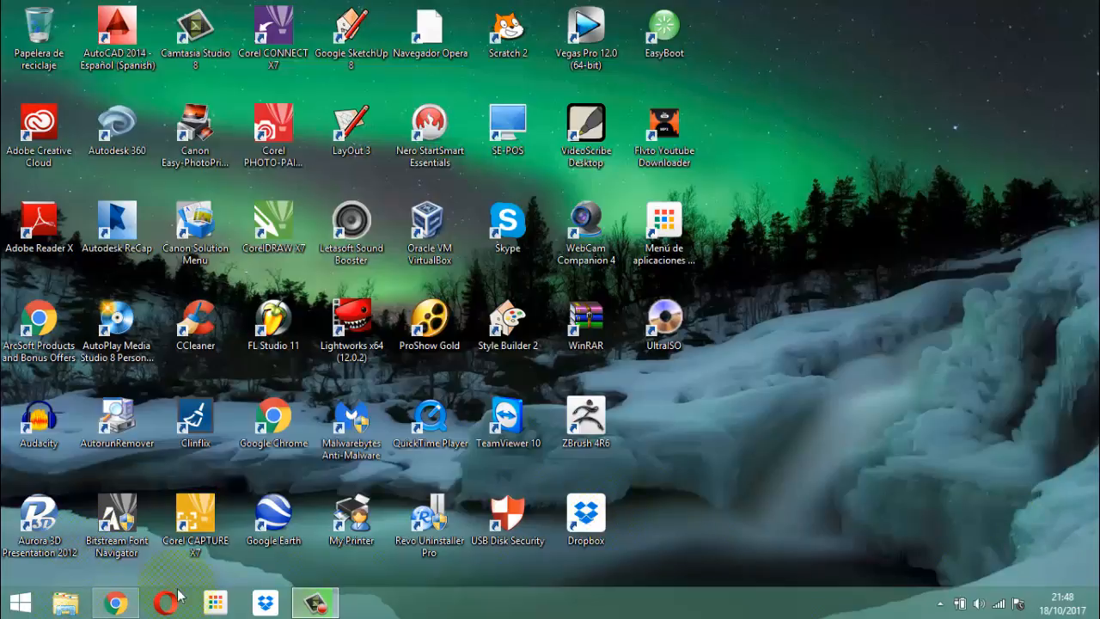
Open the Access database in the software Inmobiliaria folder and sign in to its management system with the user ID and password
click(70, 607)
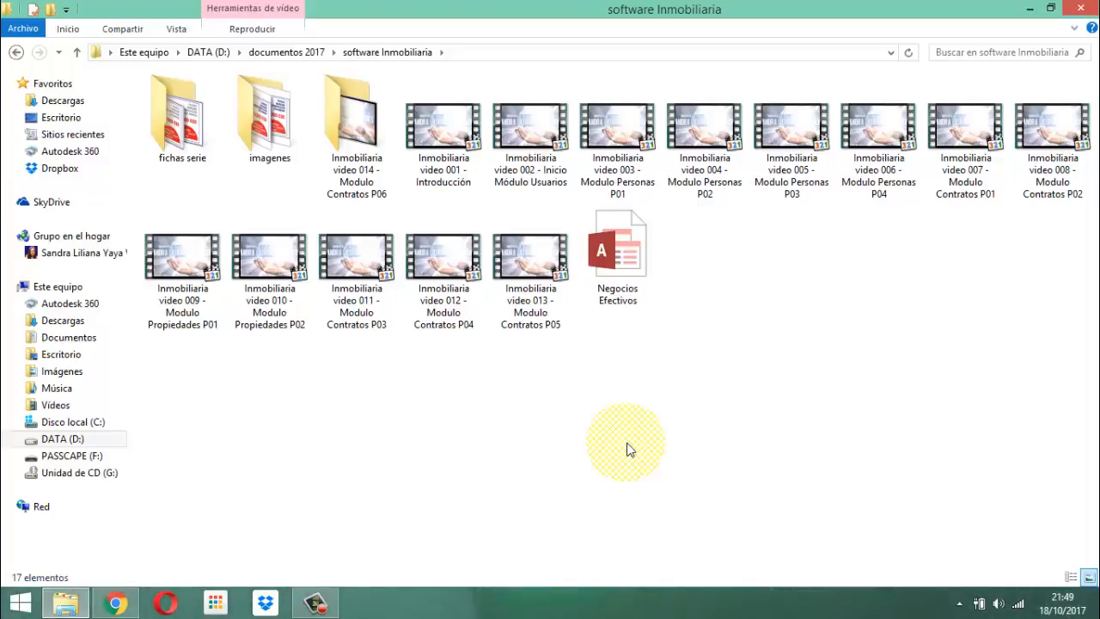
double_click(630, 255)
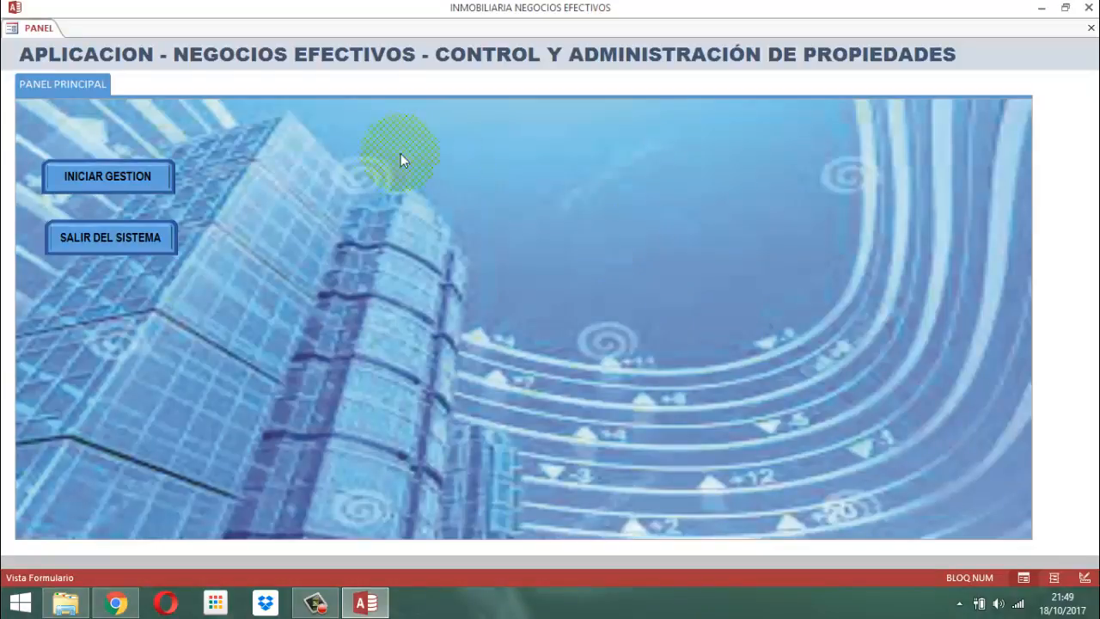
click(103, 184)
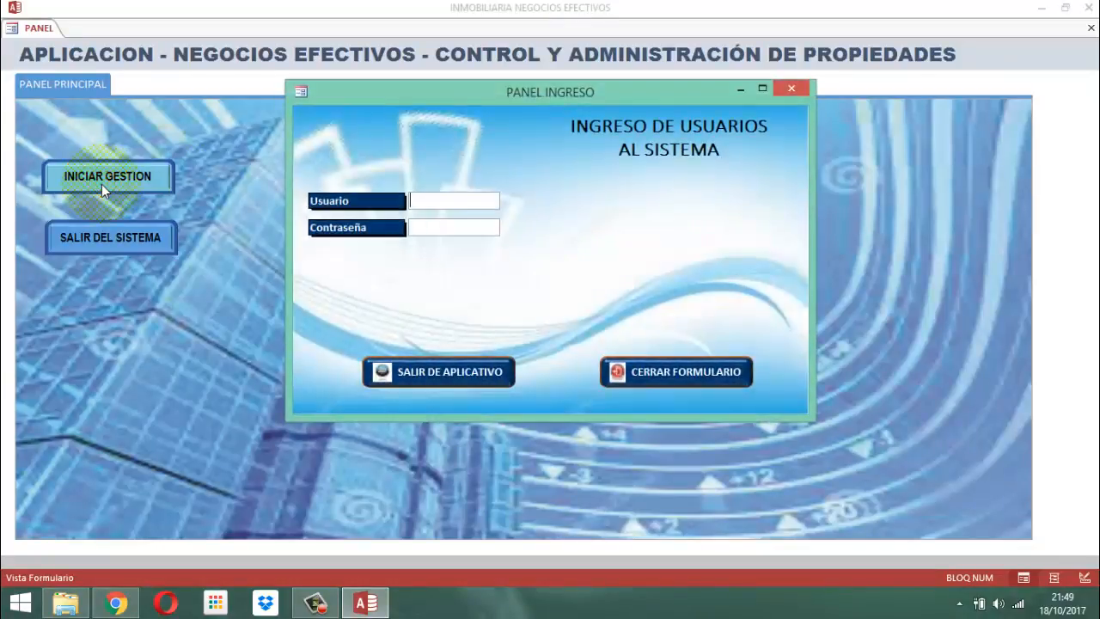
text(5177)
text(****)
key(Return)
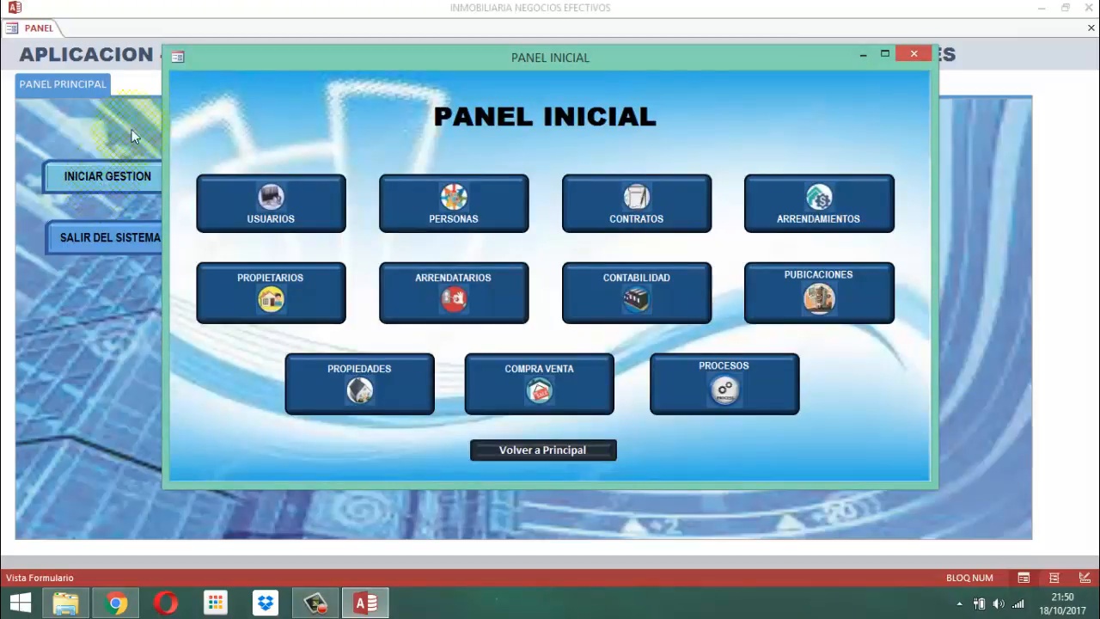
Open the real-estate agents query from the Personas module and bring up its menu of other persons
click(418, 207)
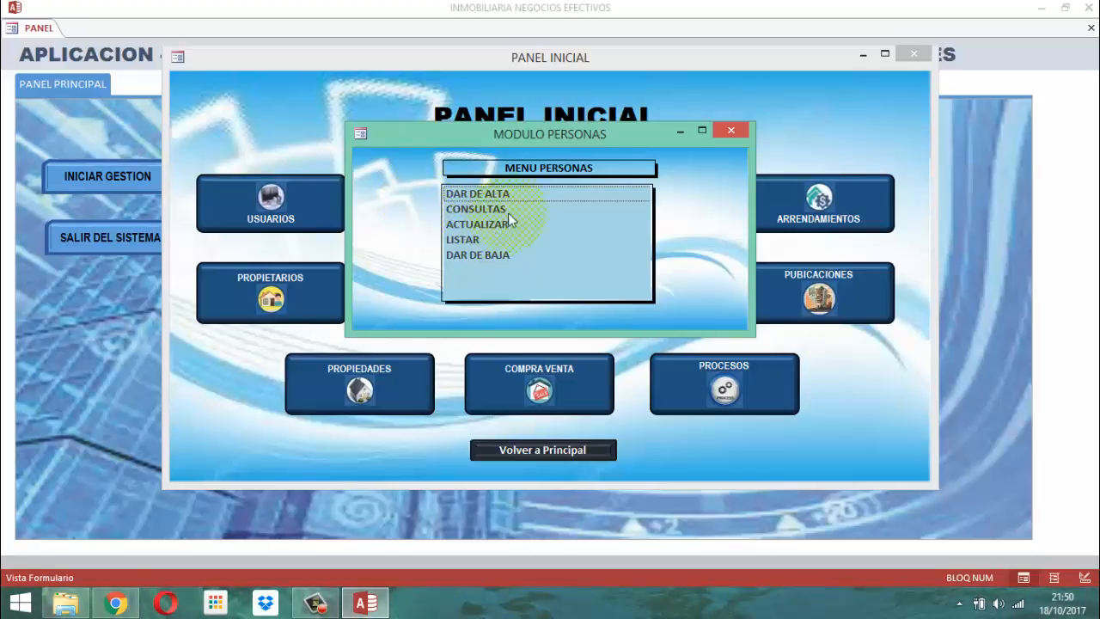
double_click(487, 209)
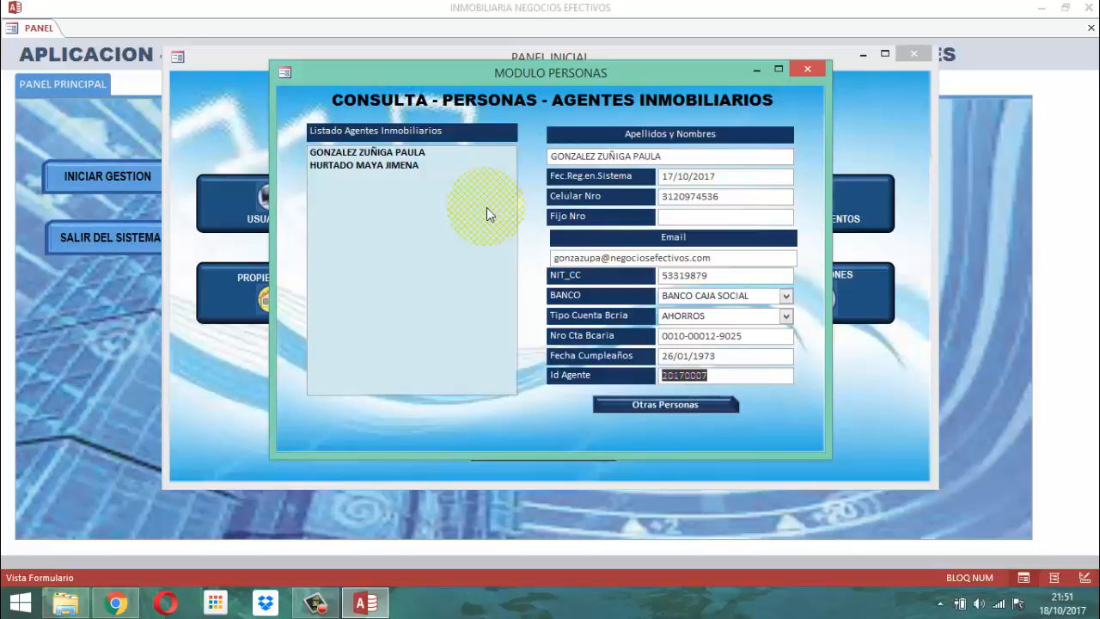
click(662, 403)
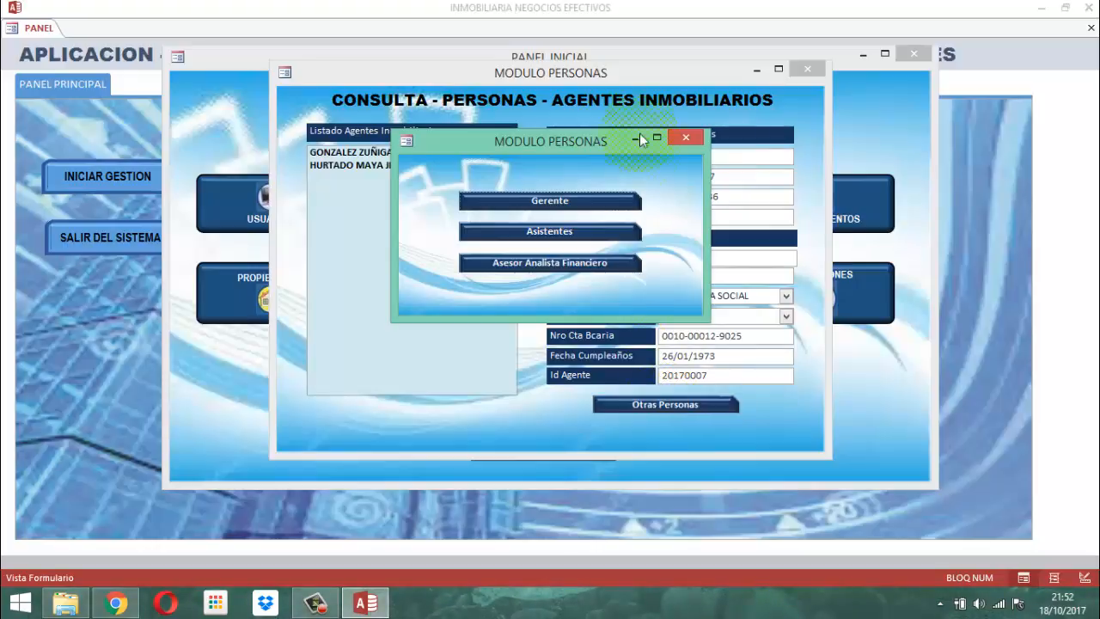
View the Gerente, Asistentes and Asesor Analista Financiero records in turn, closing all Personas windows when done
click(550, 203)
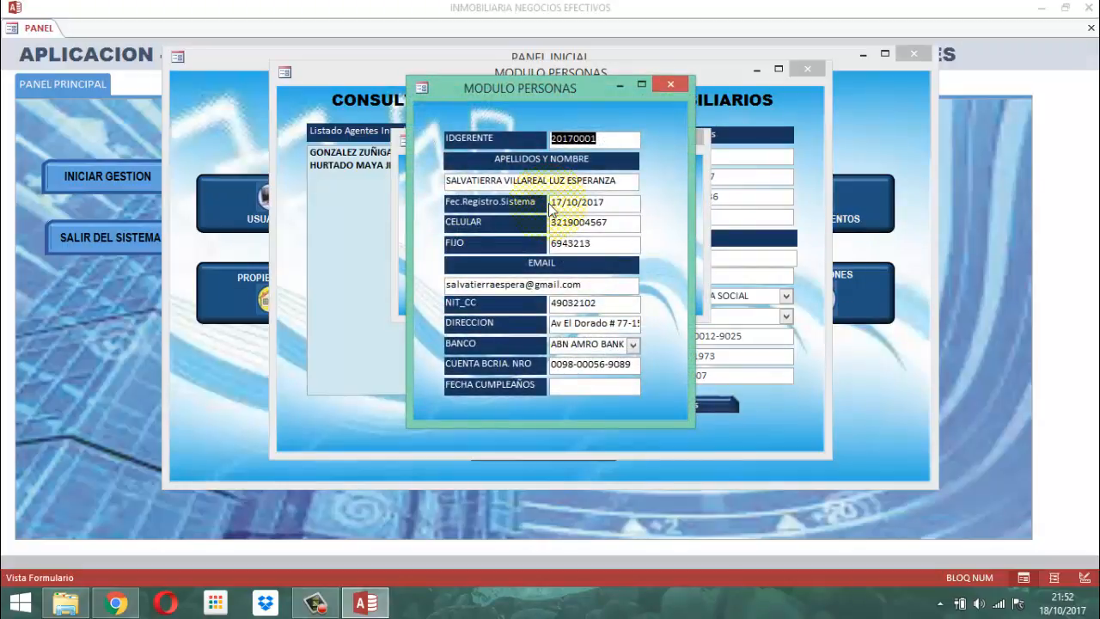
click(670, 84)
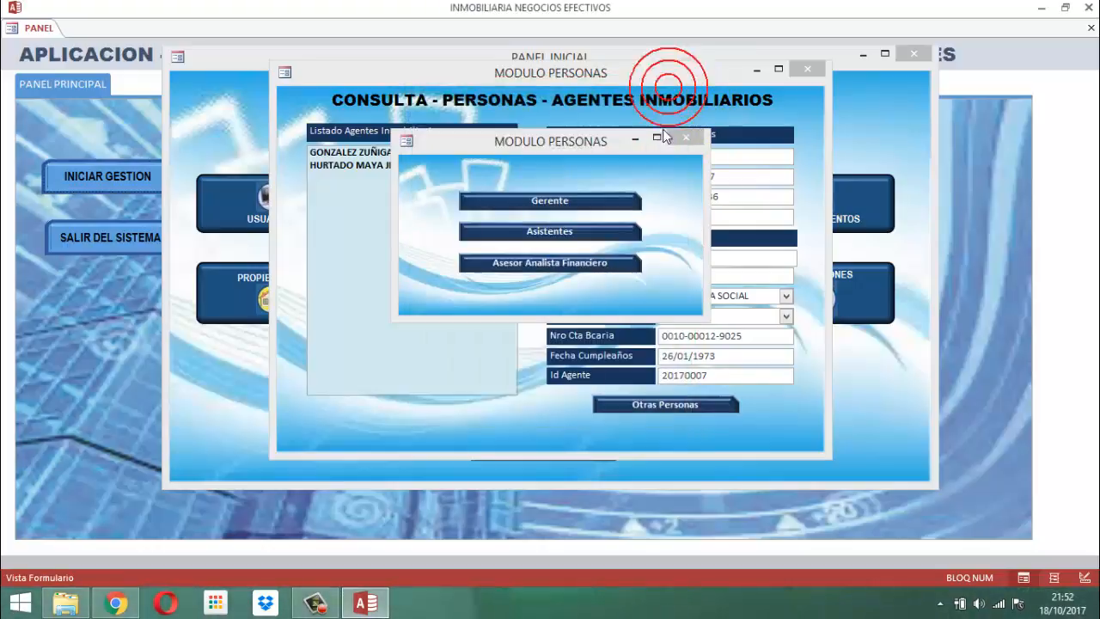
click(550, 231)
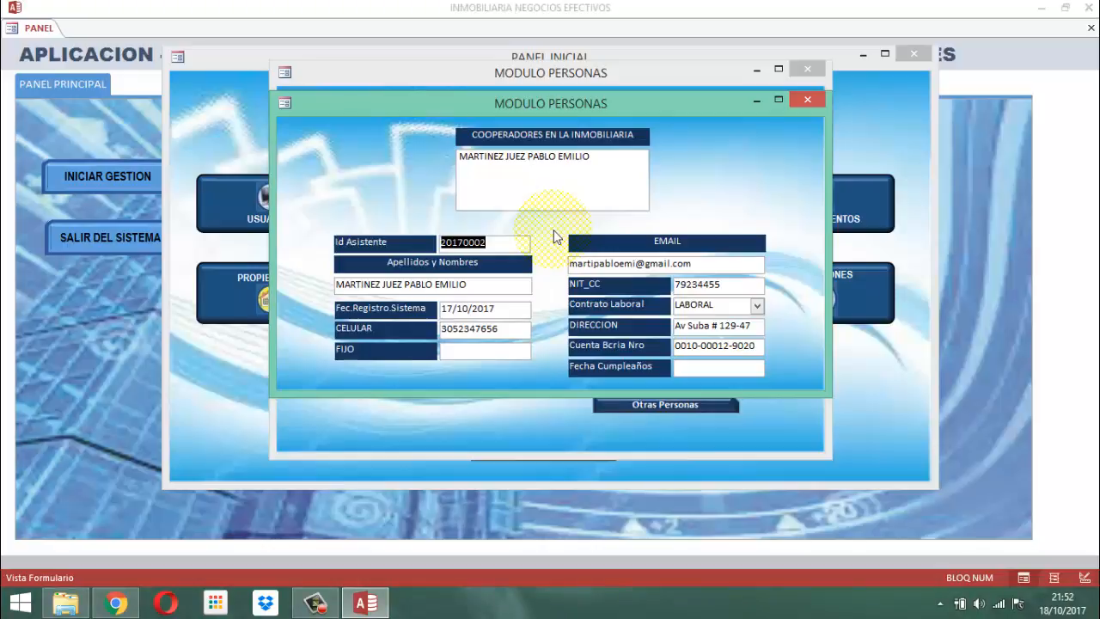
click(808, 100)
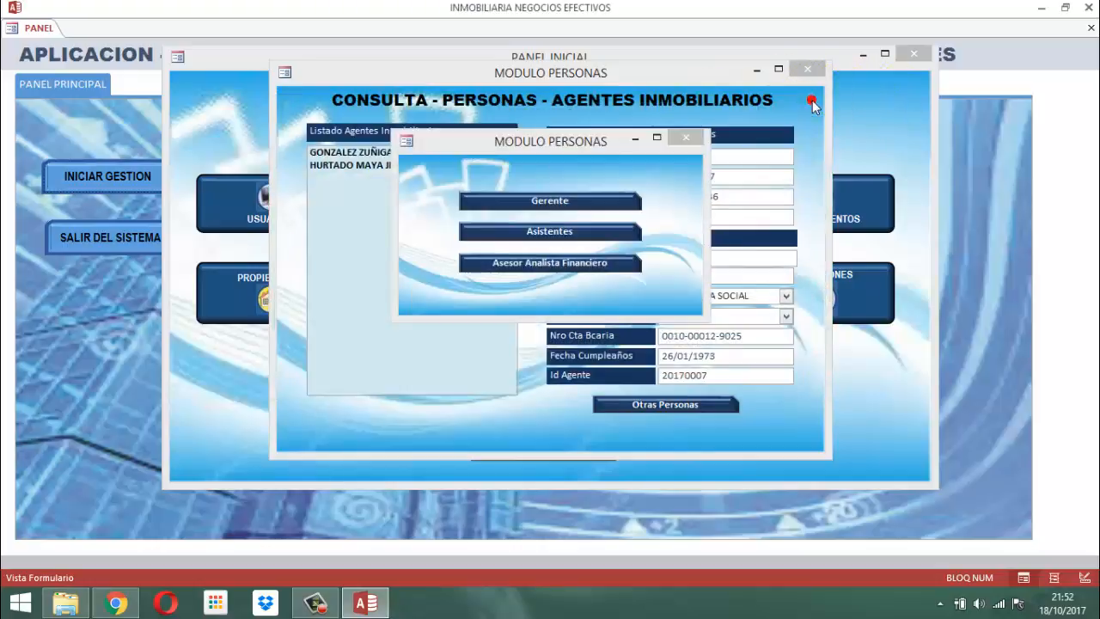
click(548, 263)
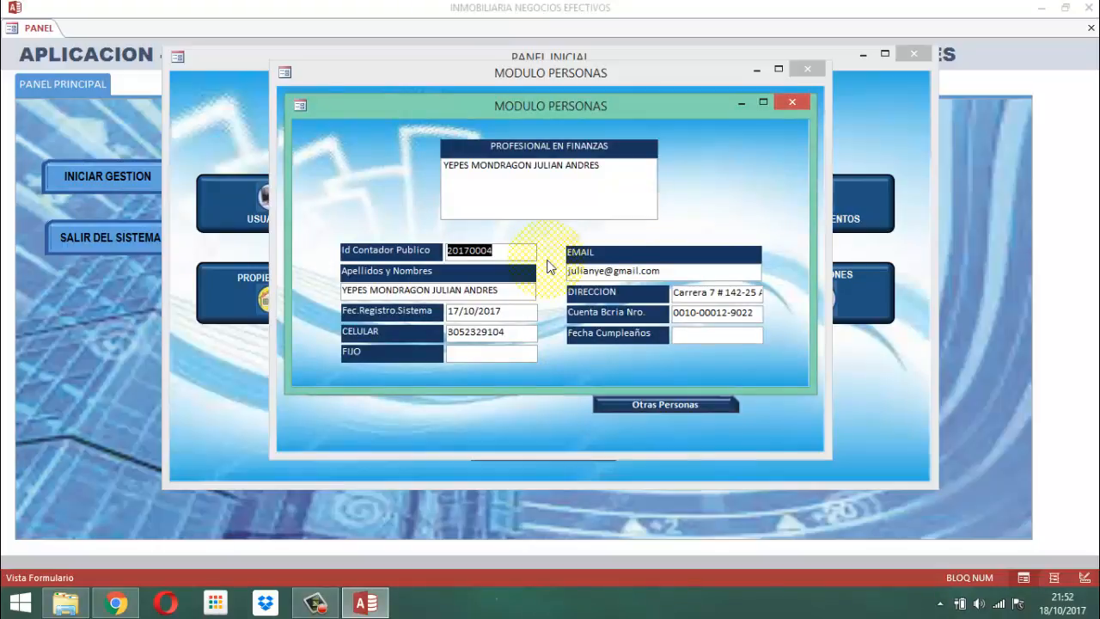
click(792, 103)
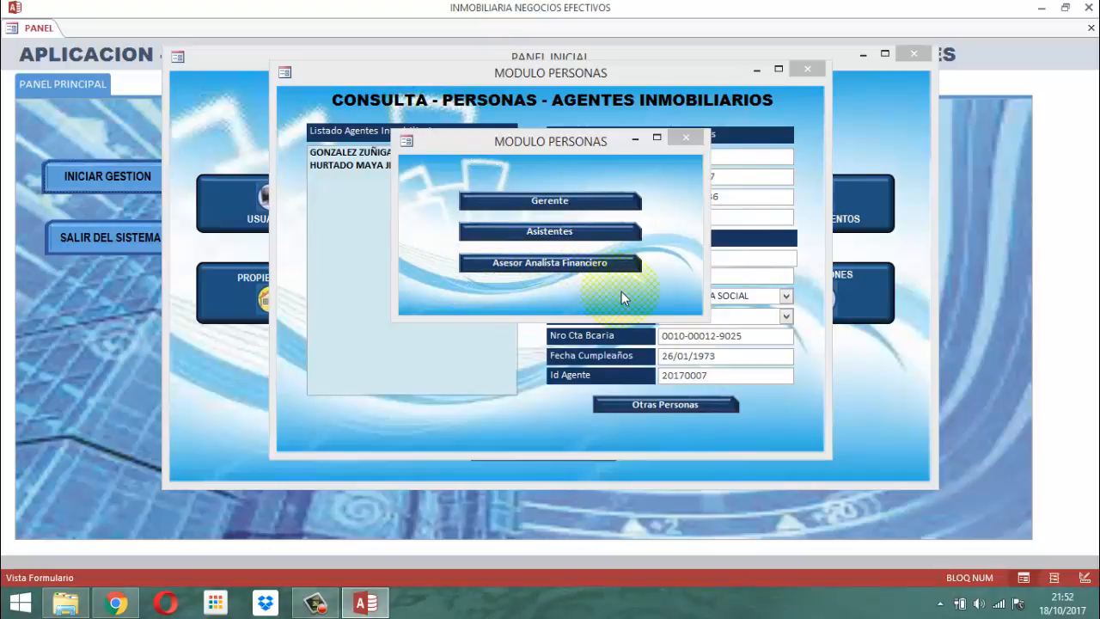
click(686, 140)
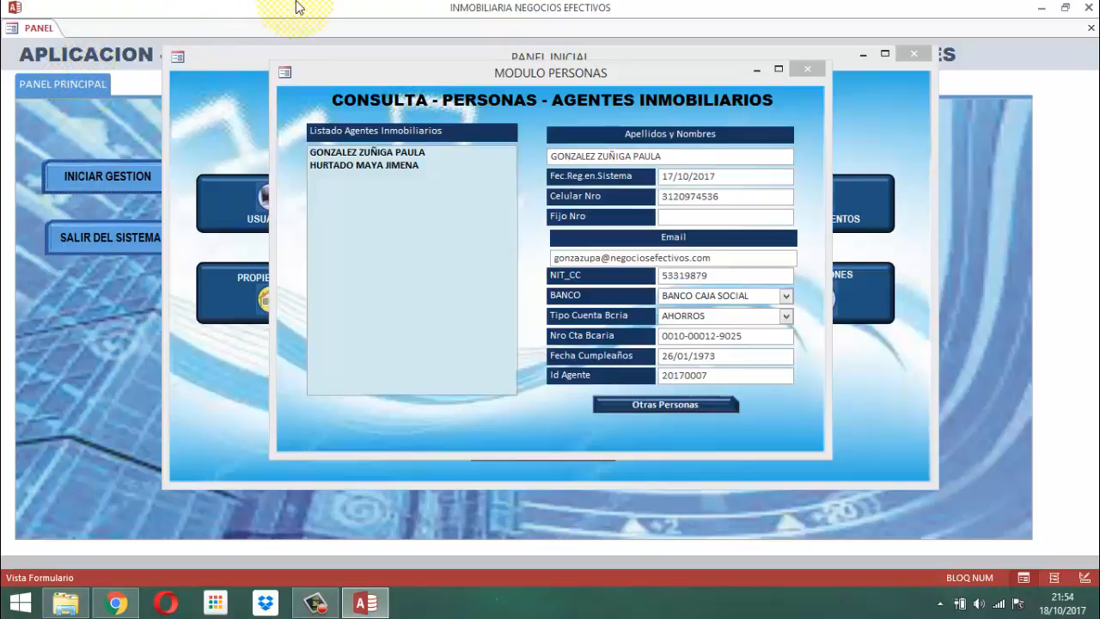
click(807, 68)
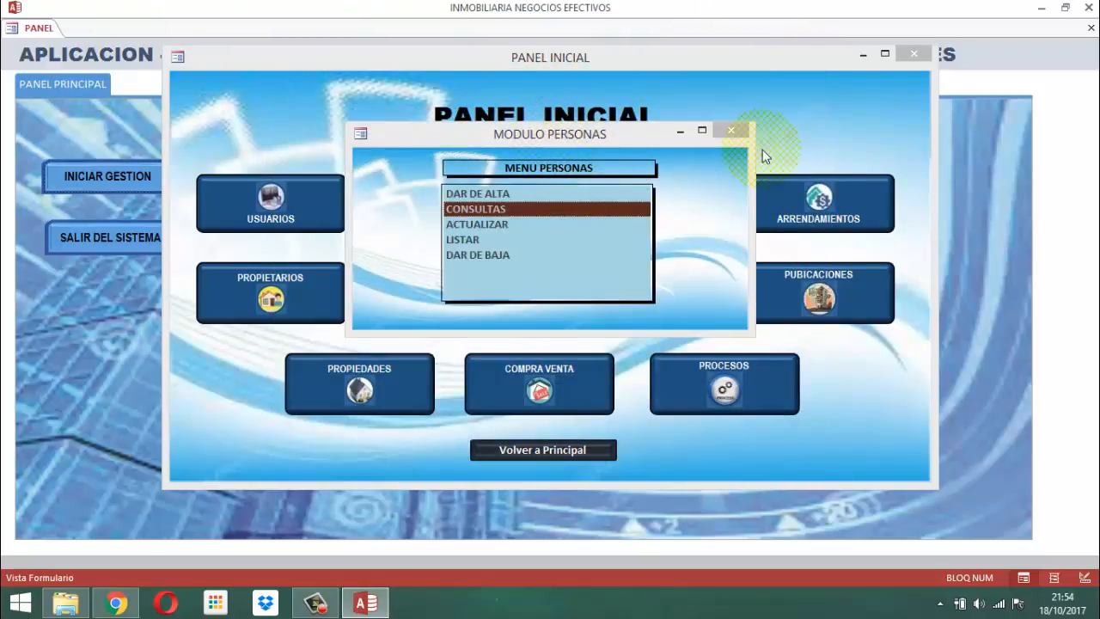
click(732, 130)
Reopen the Personas module and display its Consultas form for real-estate agents
click(514, 204)
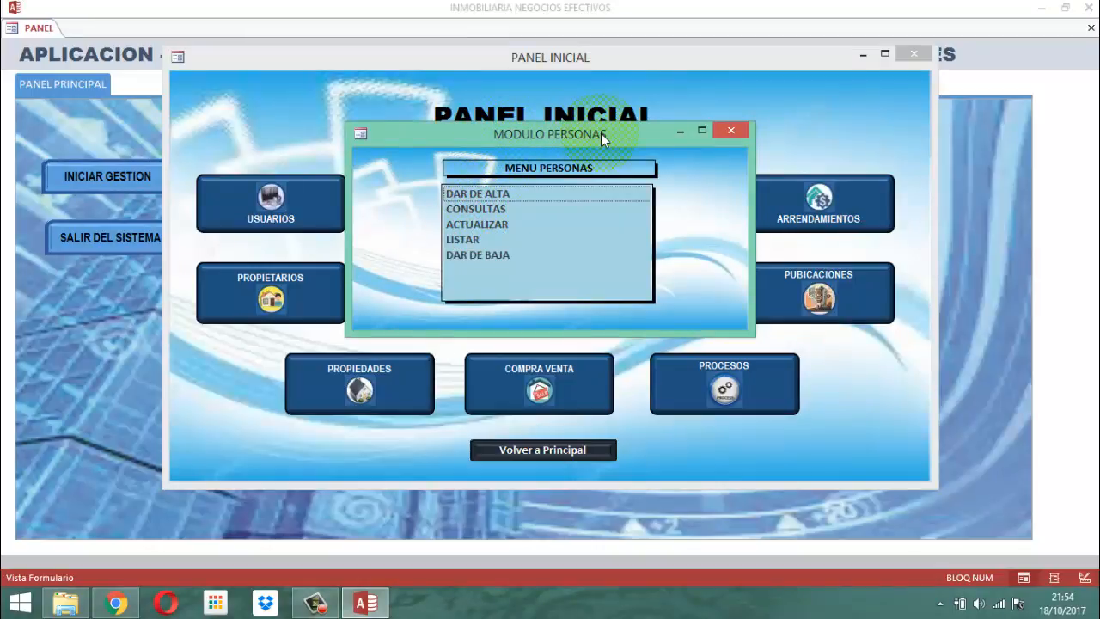
click(476, 211)
double_click(476, 211)
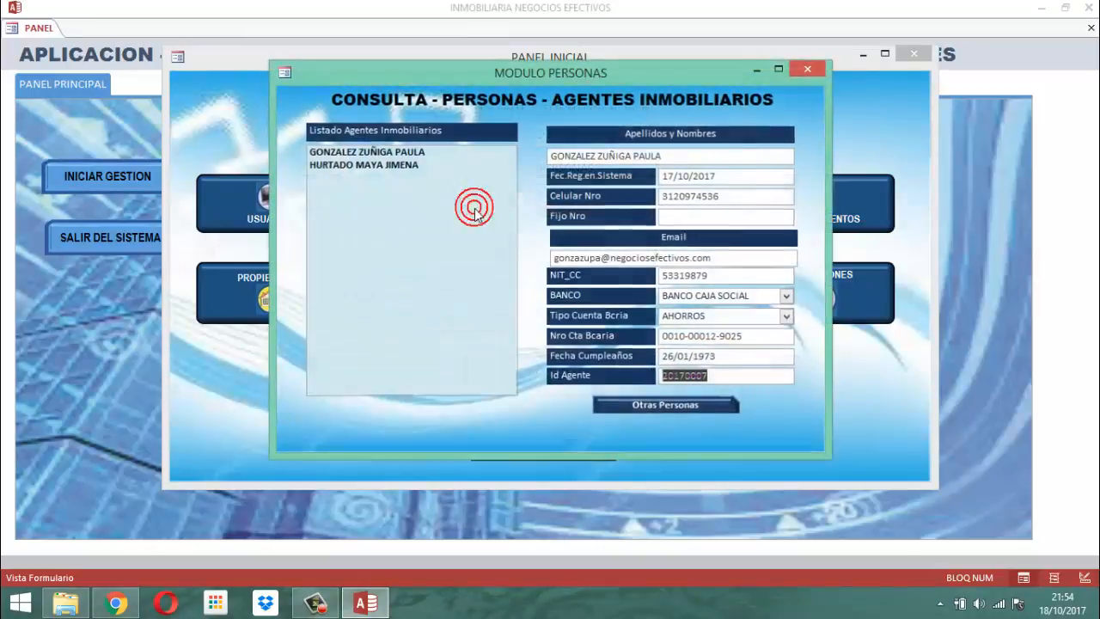
Check the manager, assistant and financial adviser forms again through Otras Personas and close the agents query
click(646, 405)
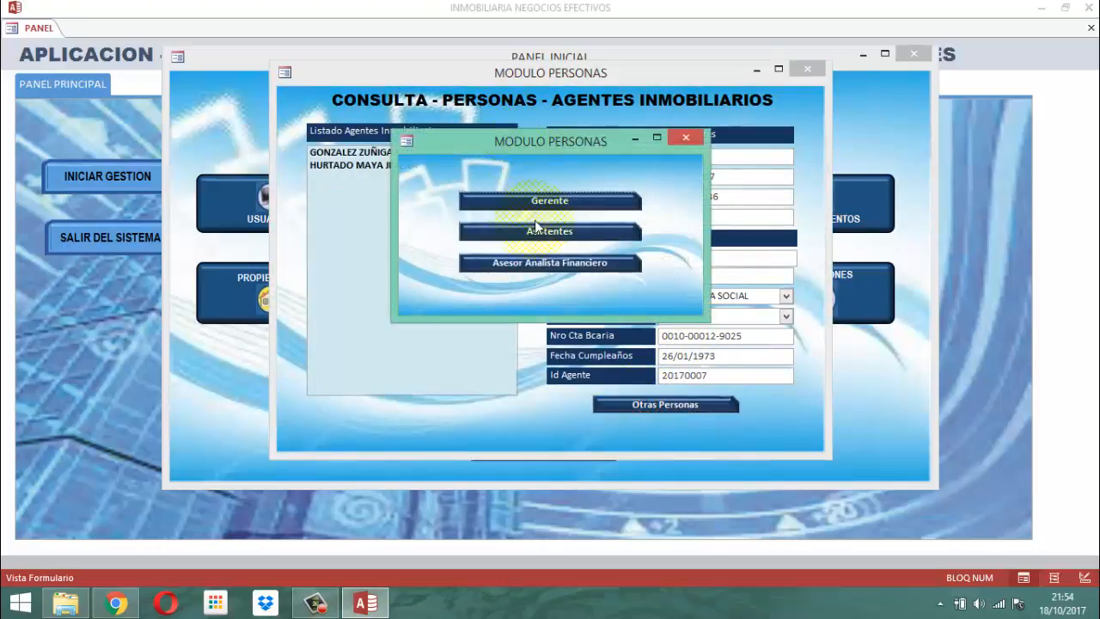
click(552, 203)
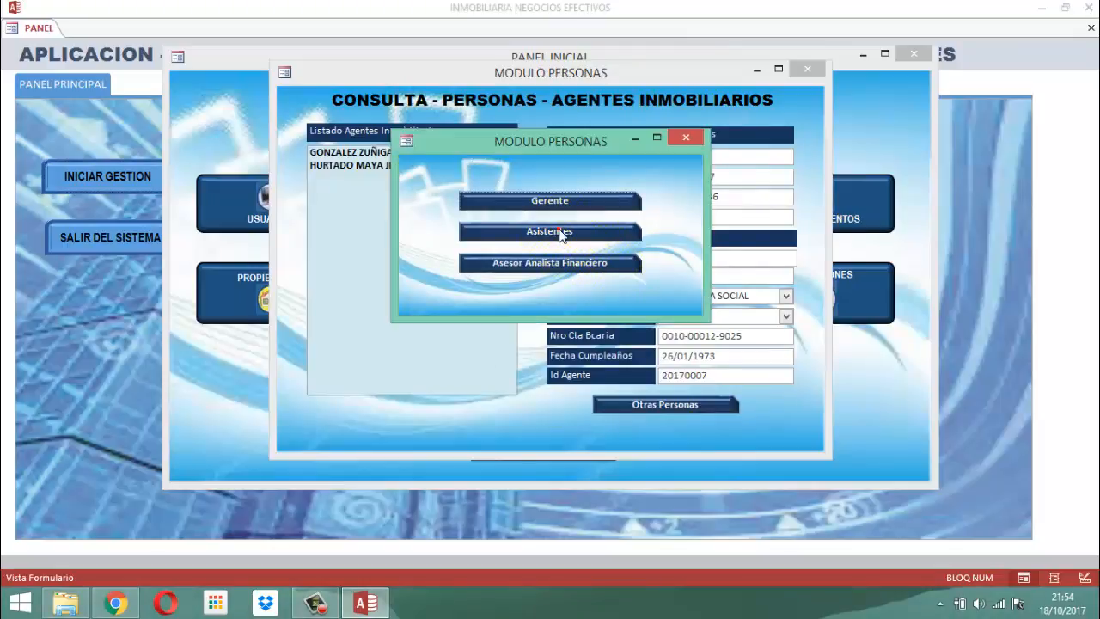
click(557, 232)
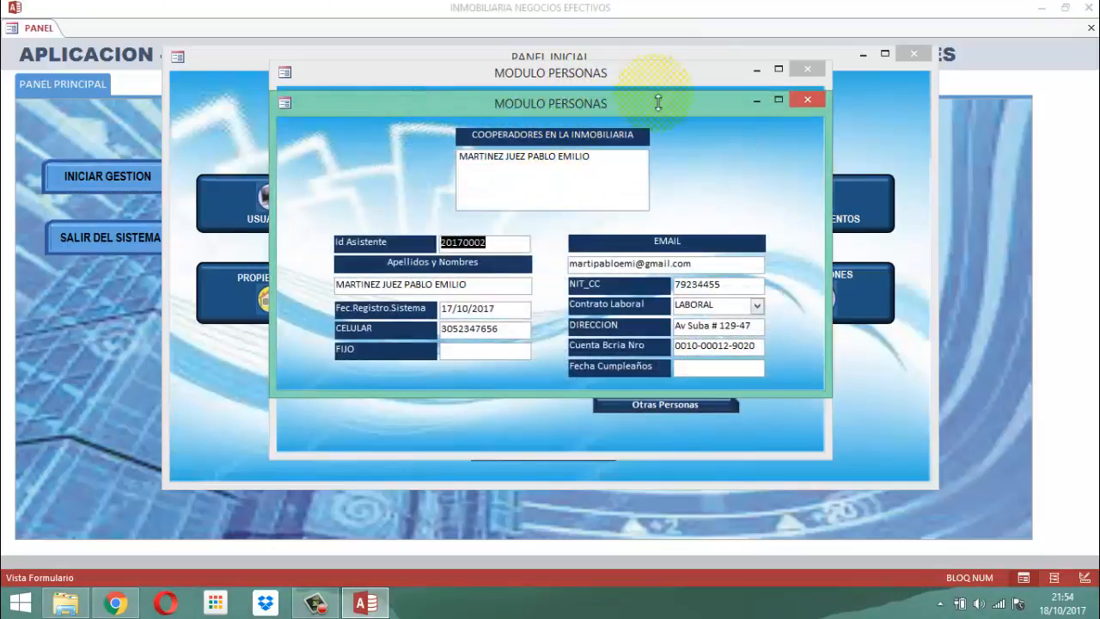
click(808, 100)
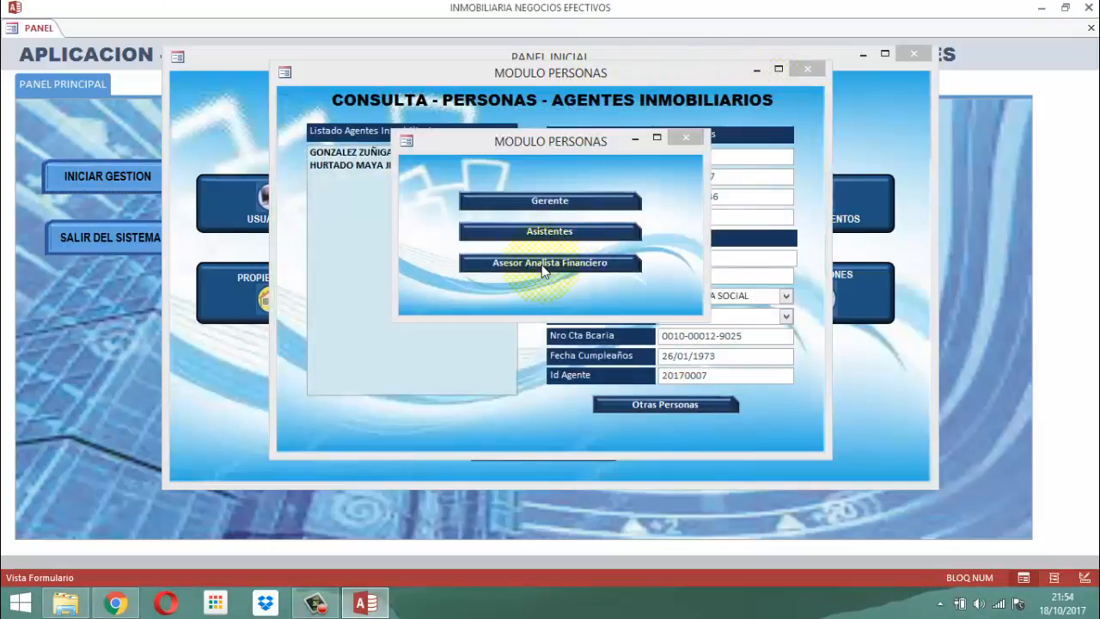
click(543, 265)
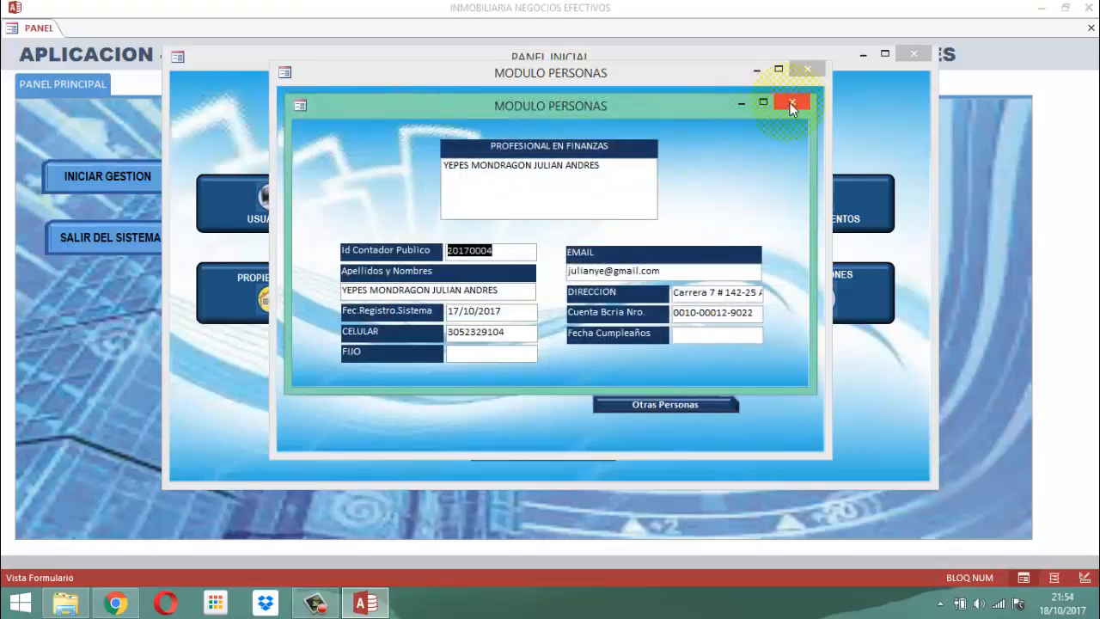
click(791, 104)
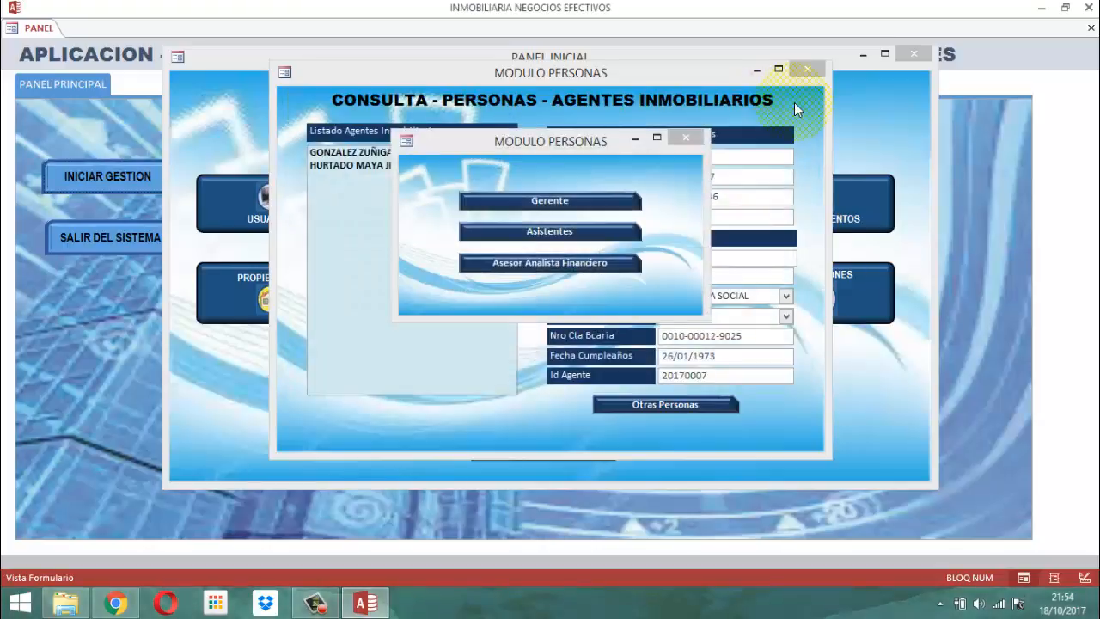
click(685, 138)
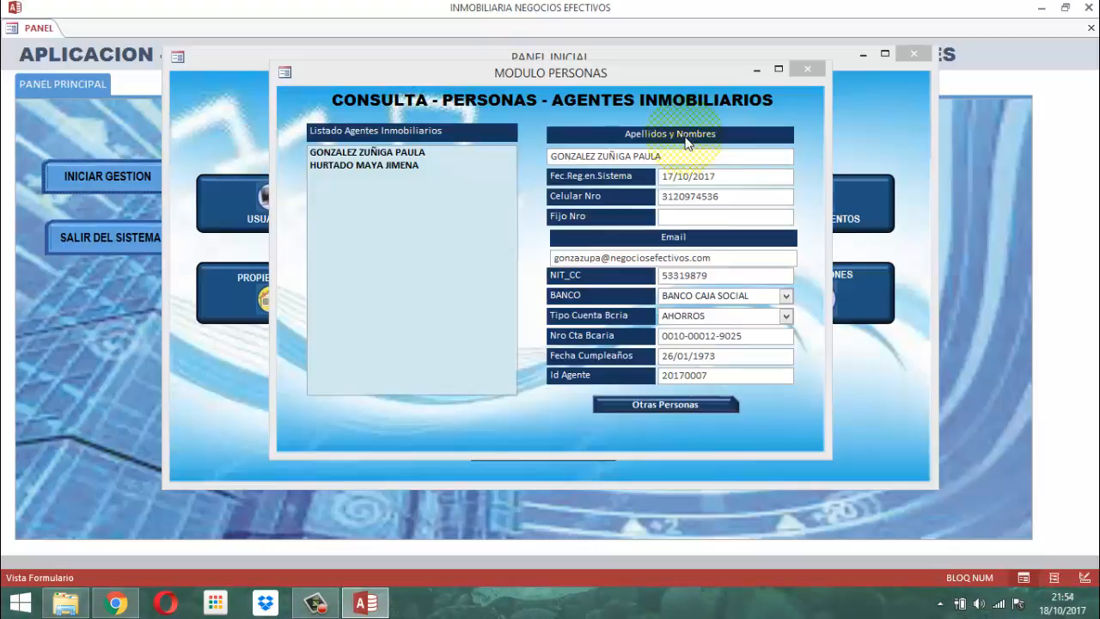
click(807, 68)
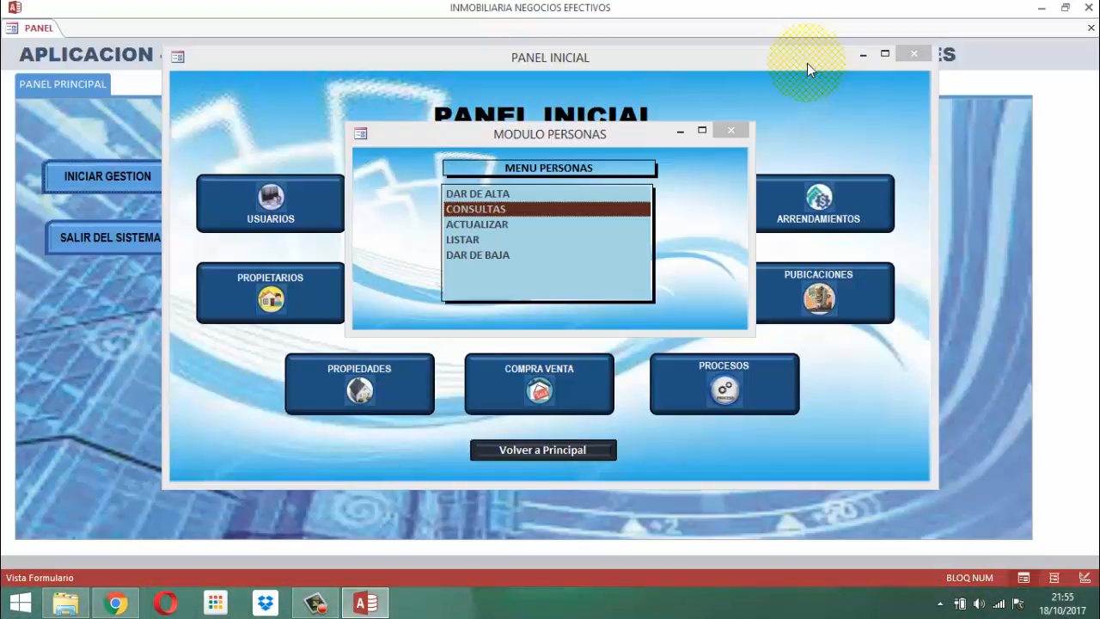
Open the Consultas form for agents in Design view and close the Personas menu and the Panel Inicial covering it
click(490, 210)
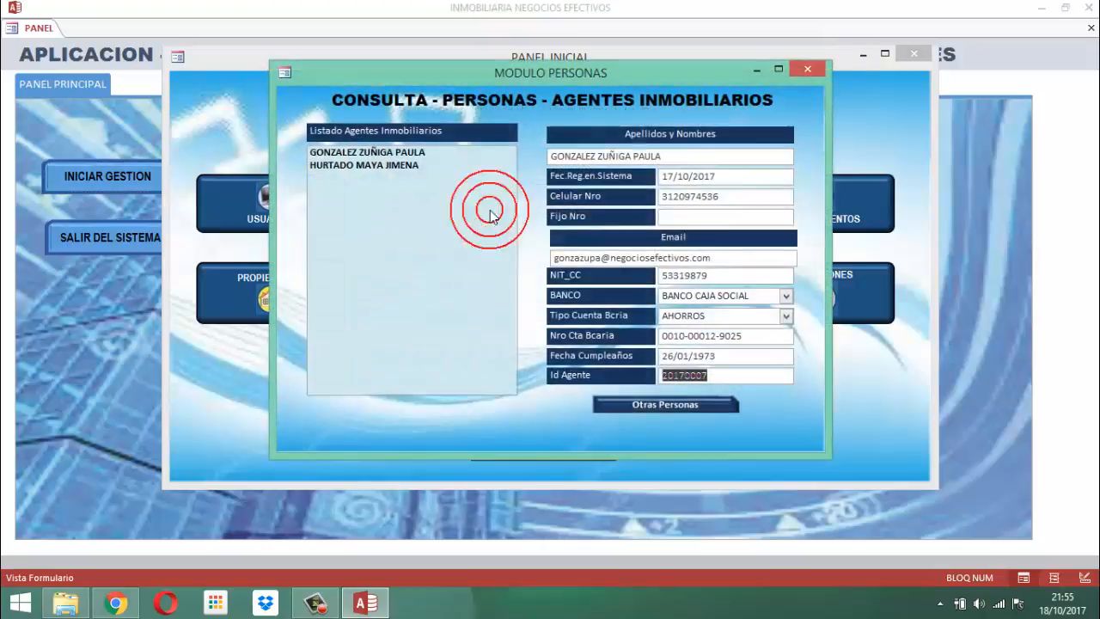
right_click(562, 79)
click(627, 186)
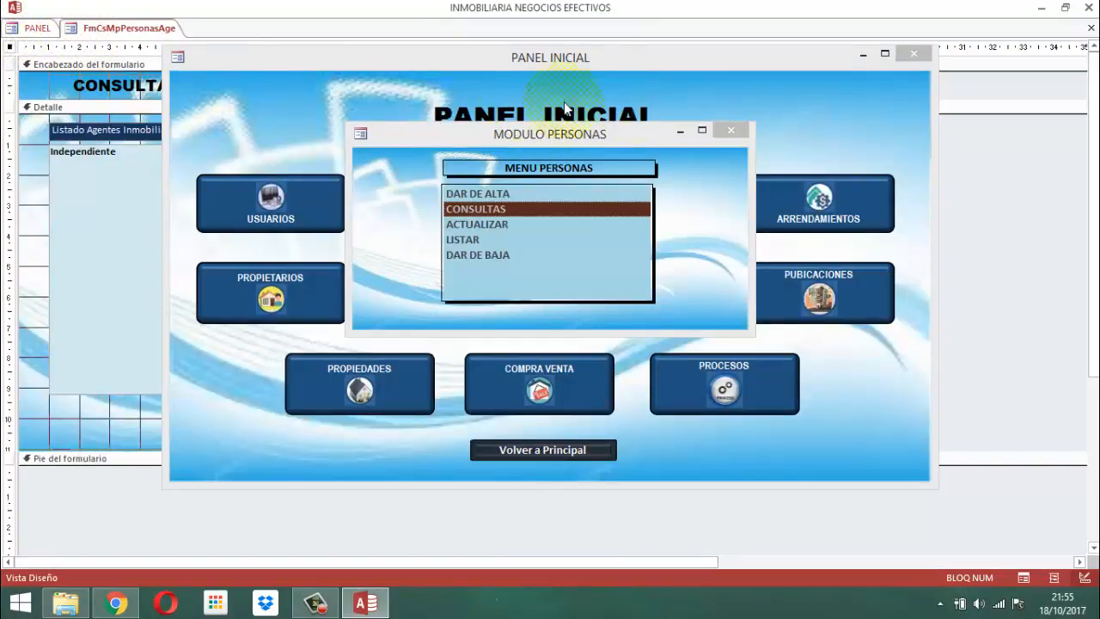
click(731, 130)
click(914, 54)
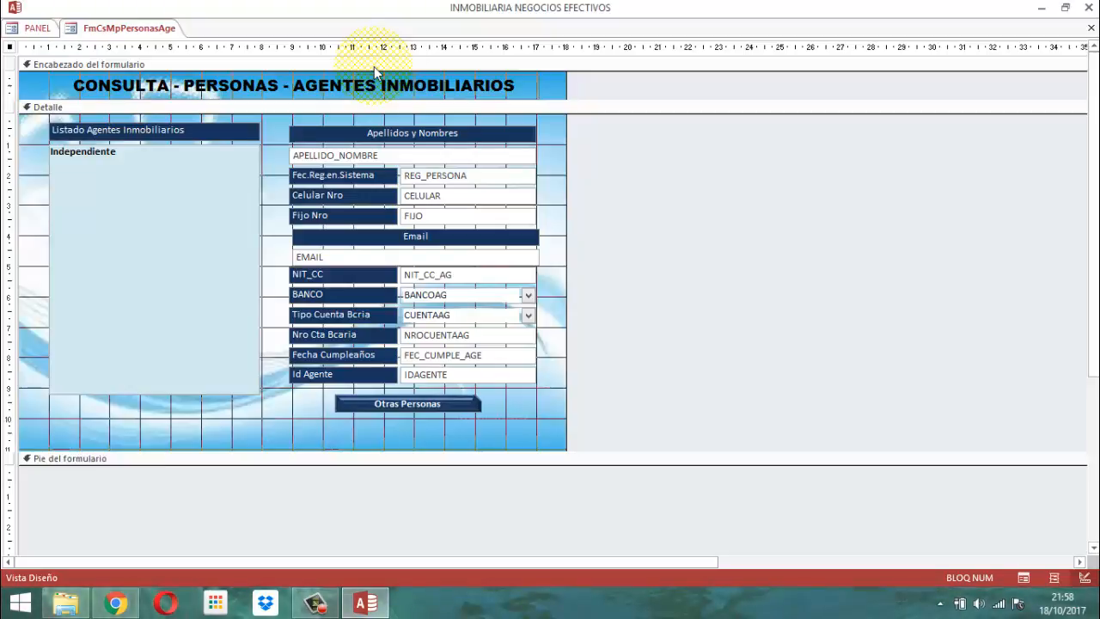
Return to the main PANEL form and start management again by signing in with the user ID and password
click(34, 31)
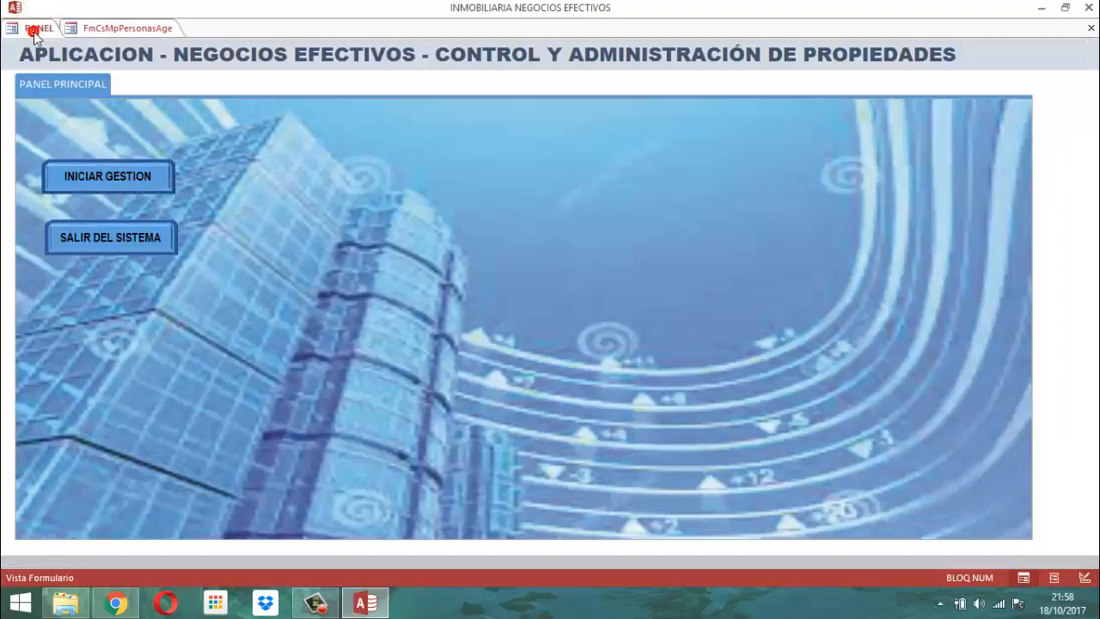
click(104, 176)
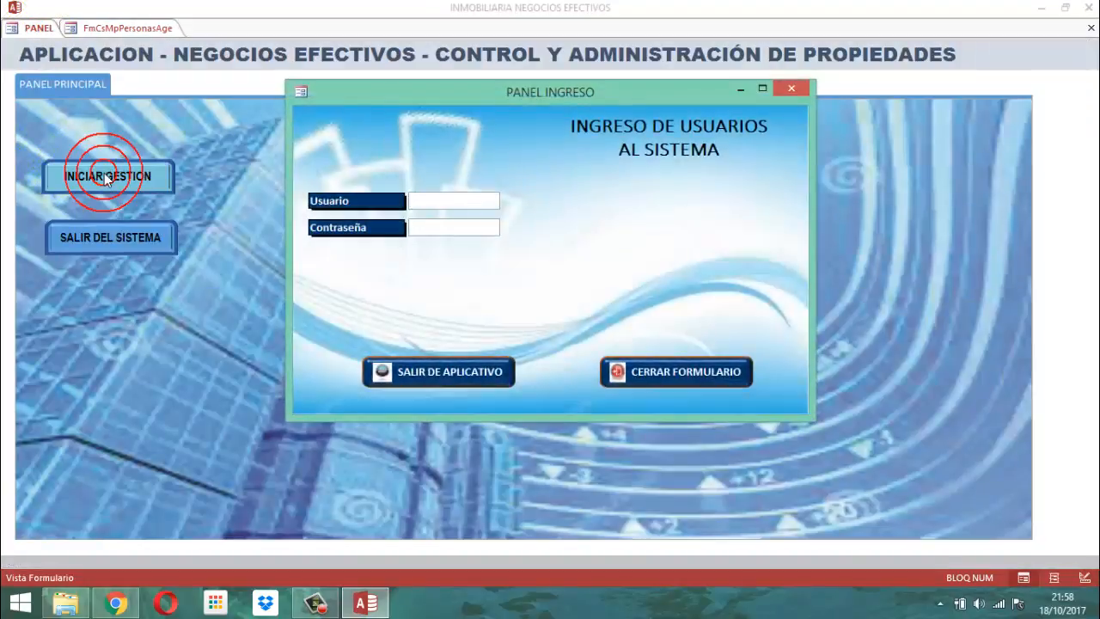
text(5)
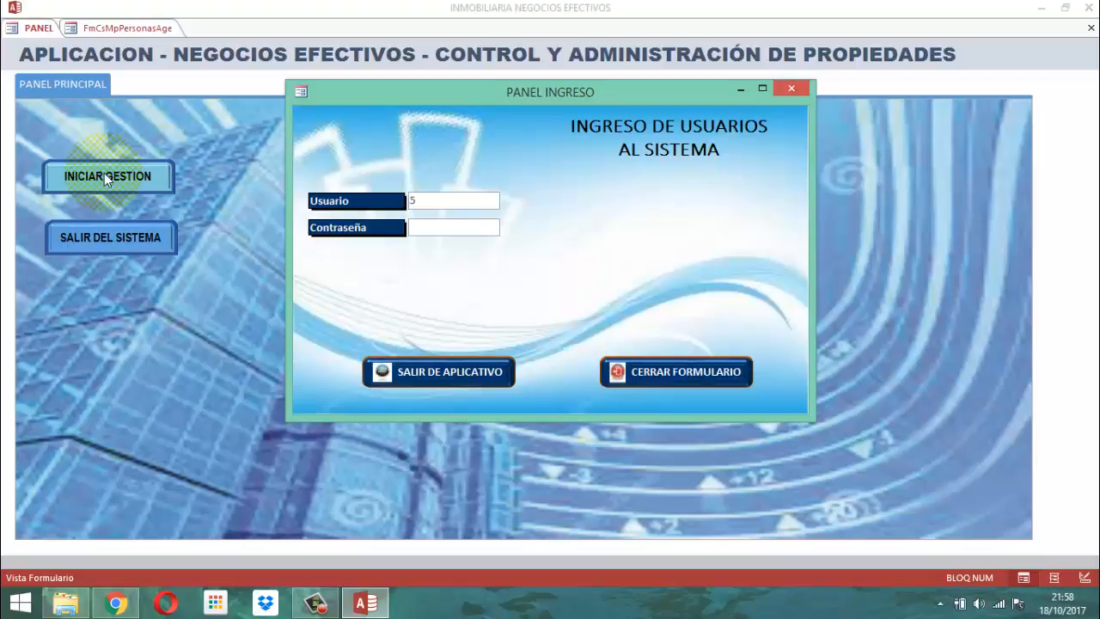
text(177)
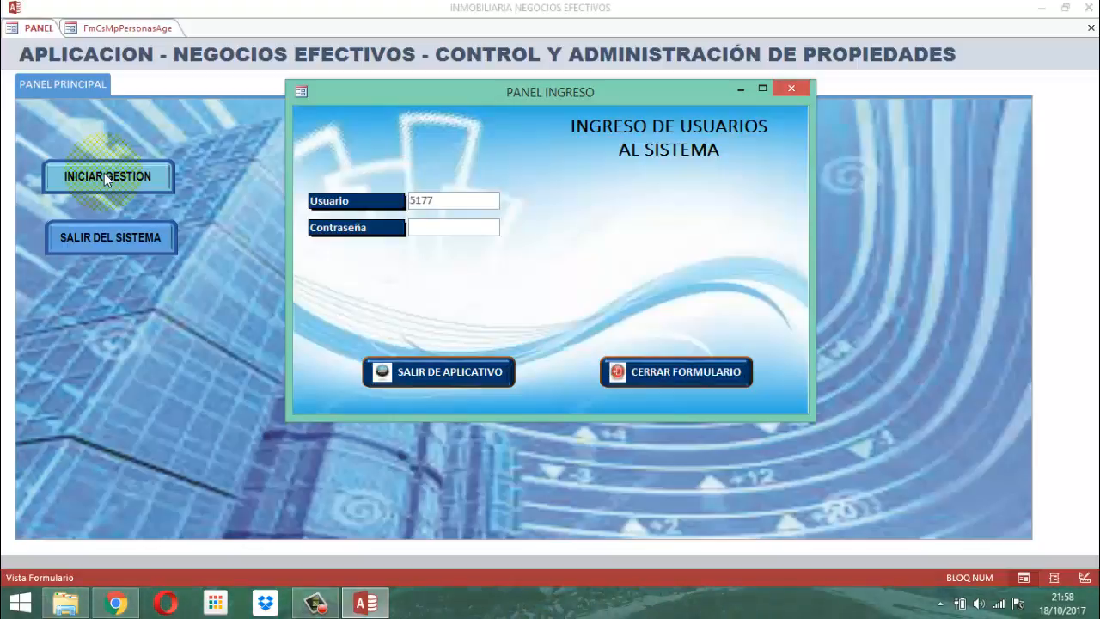
text(****)
key(Return)
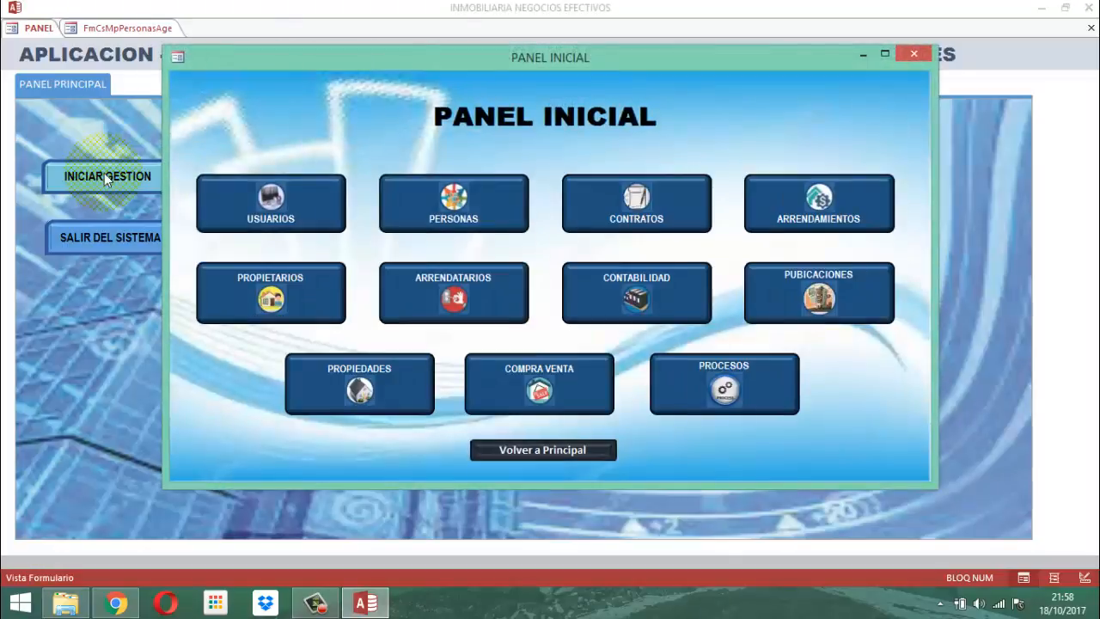
Activate the options ribbon from the Procesos module by entering the activation password, and close the Procesos and Panel Inicial windows
click(696, 385)
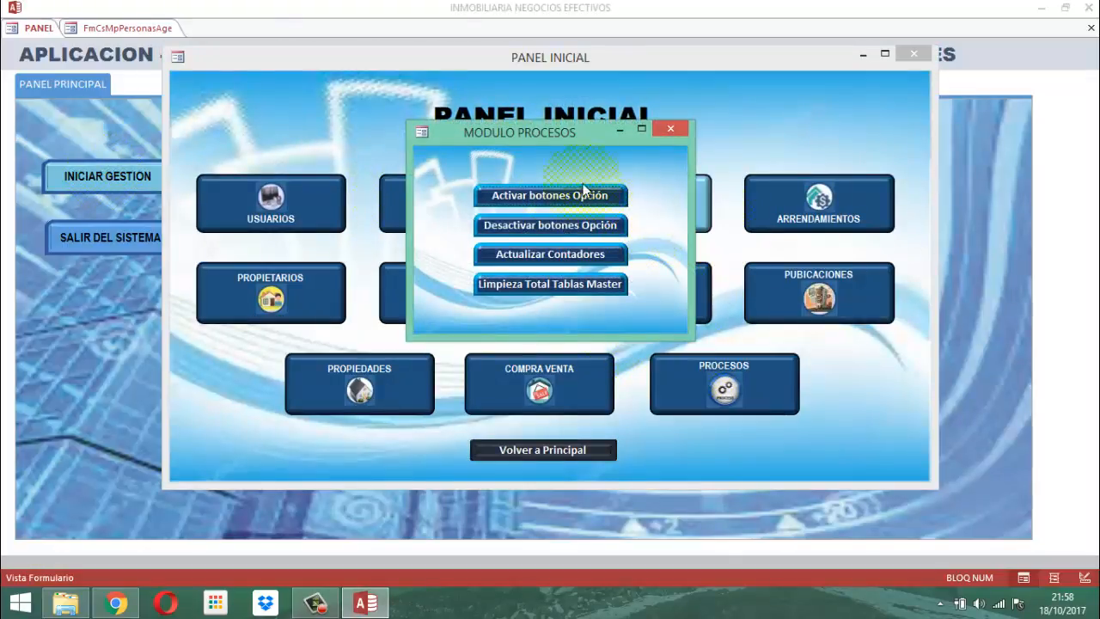
click(541, 197)
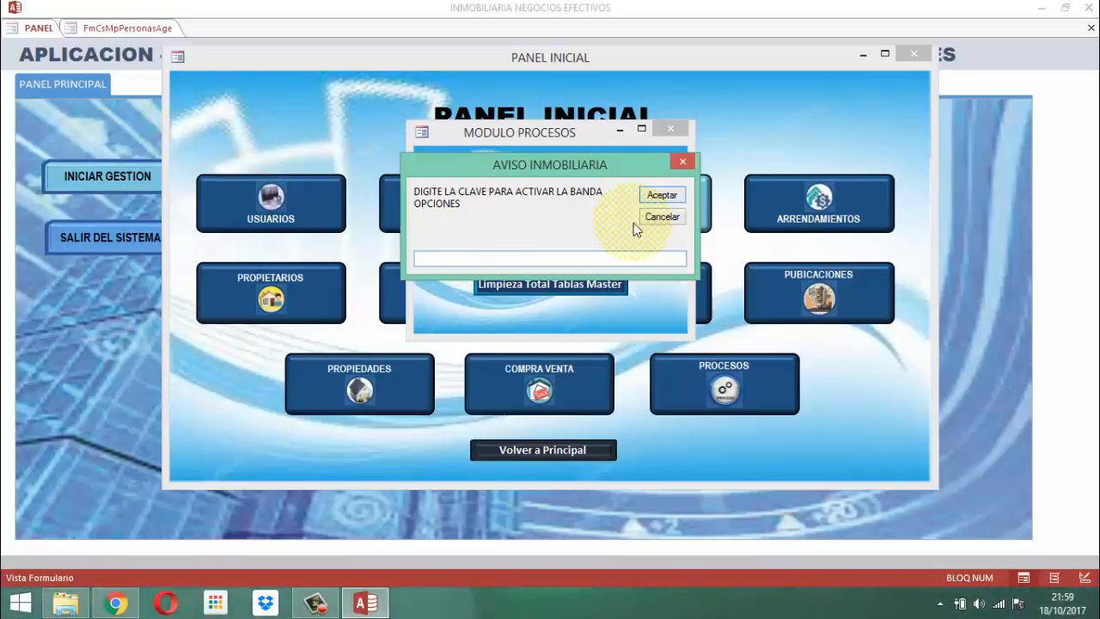
key(Return)
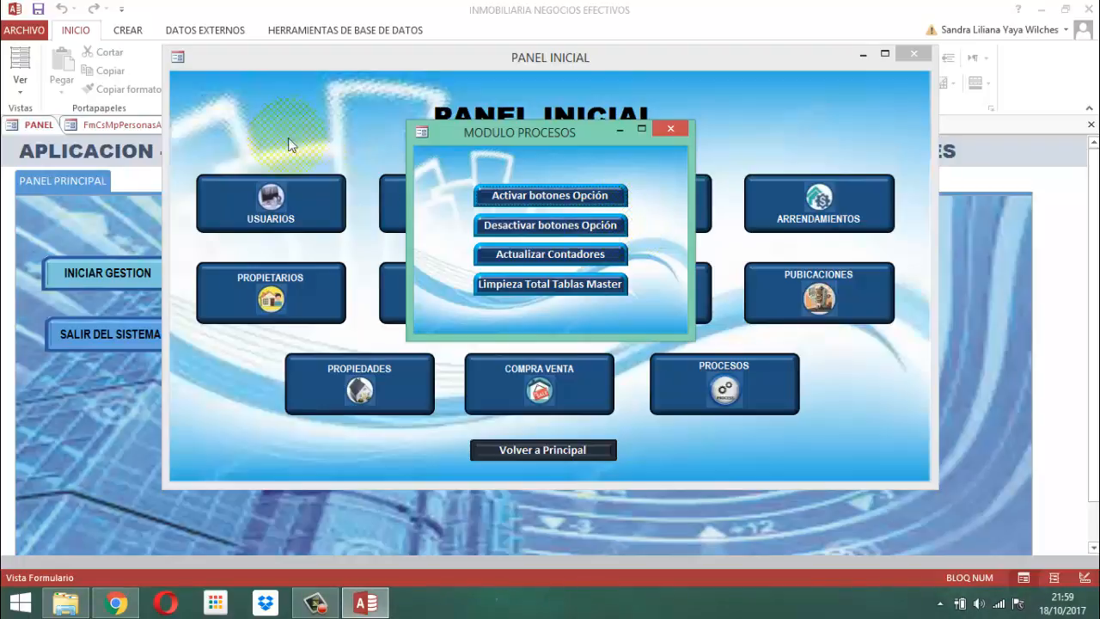
click(671, 128)
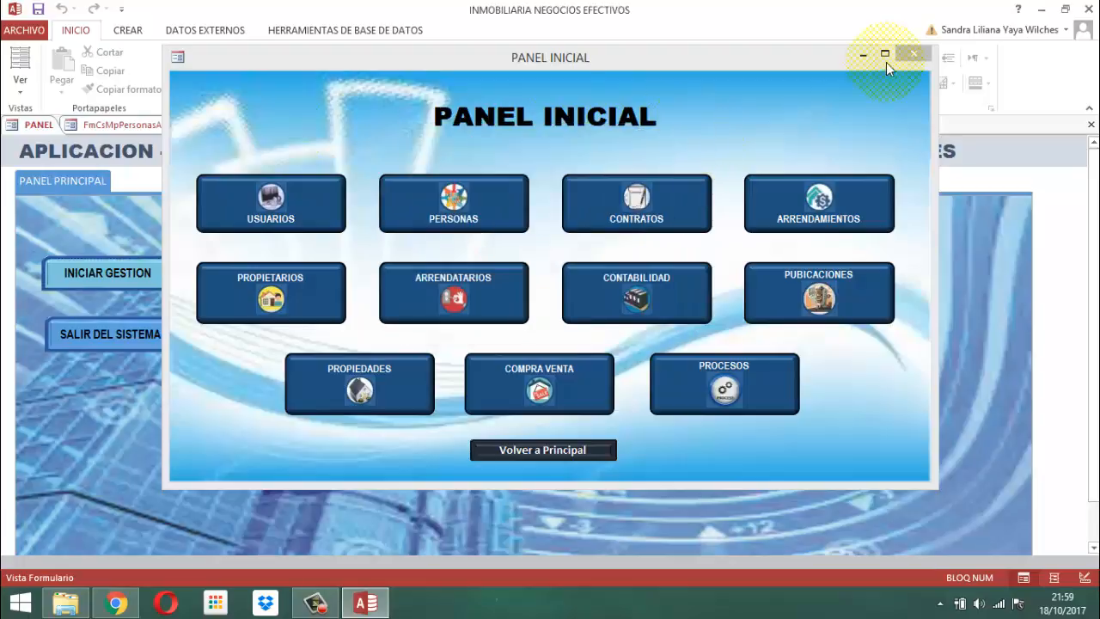
click(914, 53)
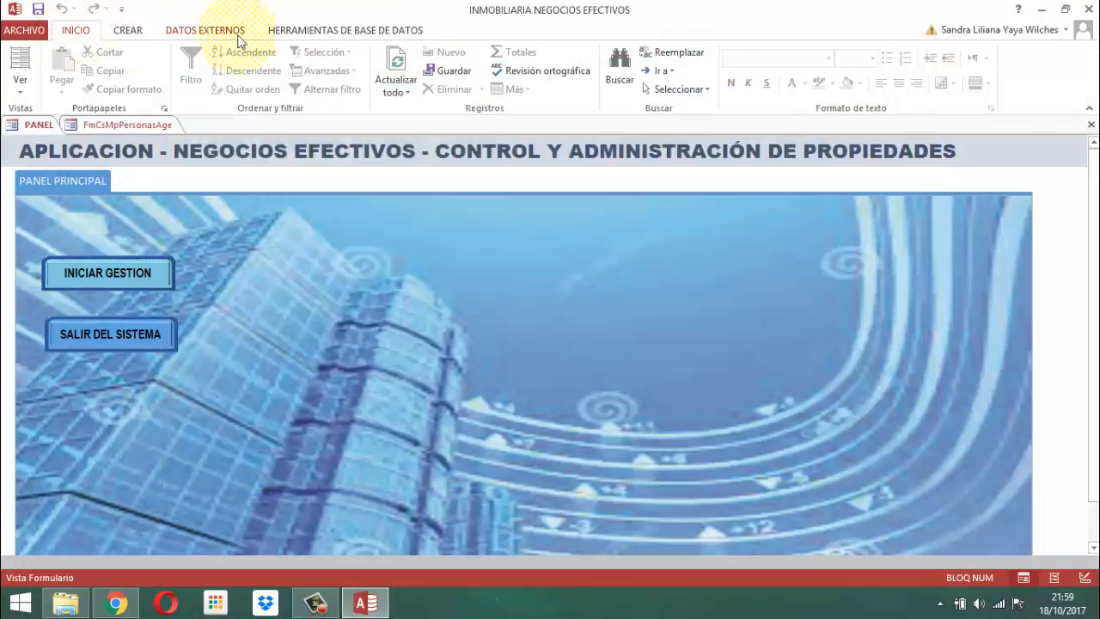
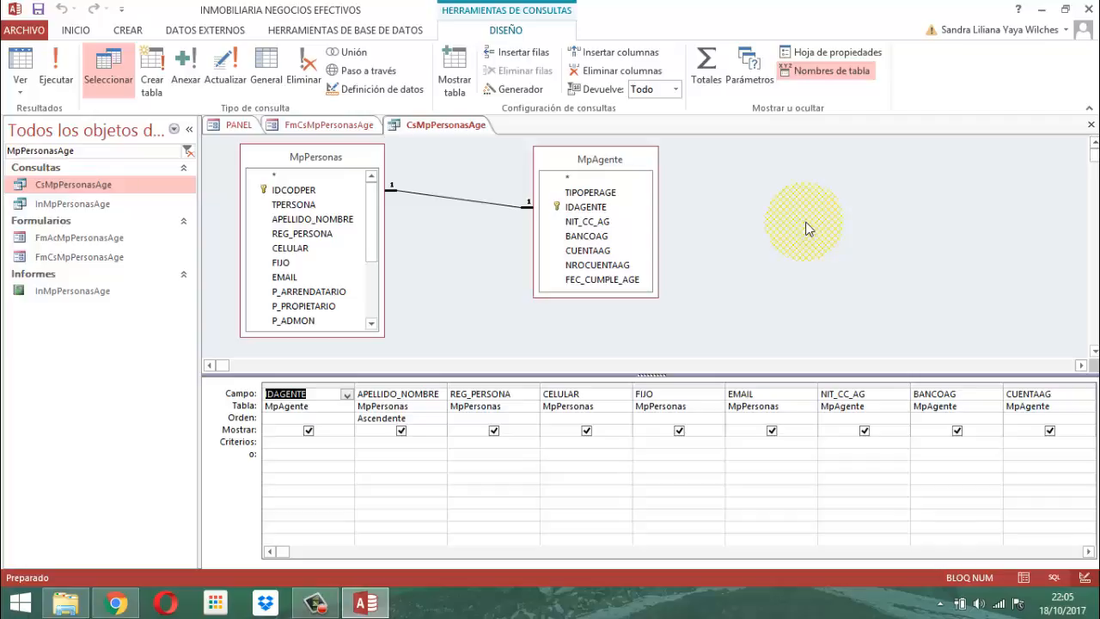
Review all the fields in the design grid of the CsMpPersonasAge query up to the last column and return to IDAGENTE
mouse_move(1078, 566)
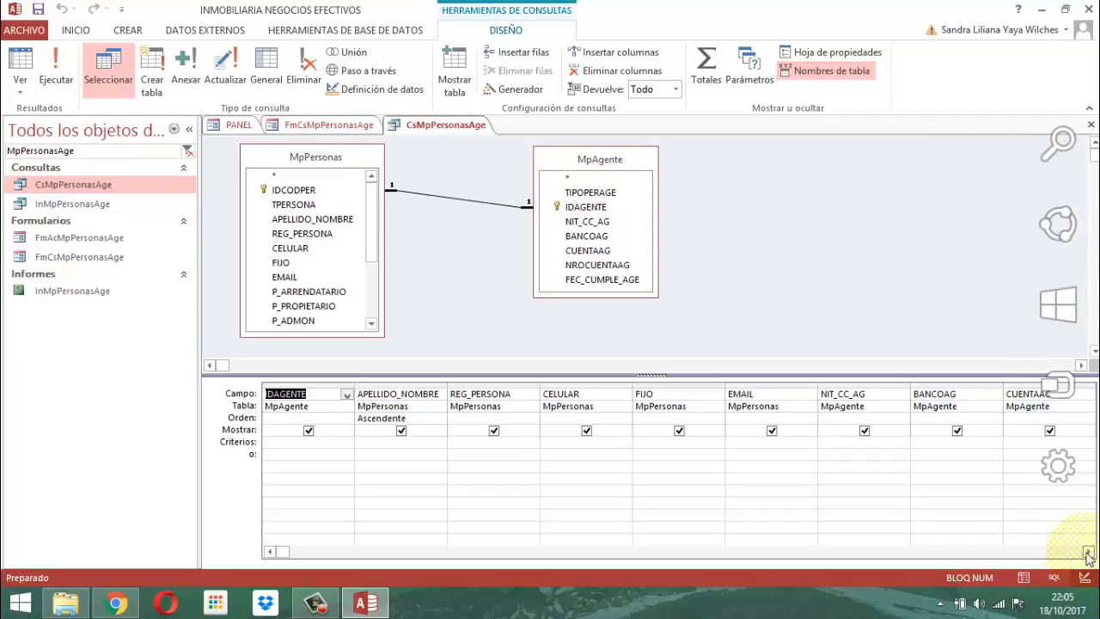
click(1089, 557)
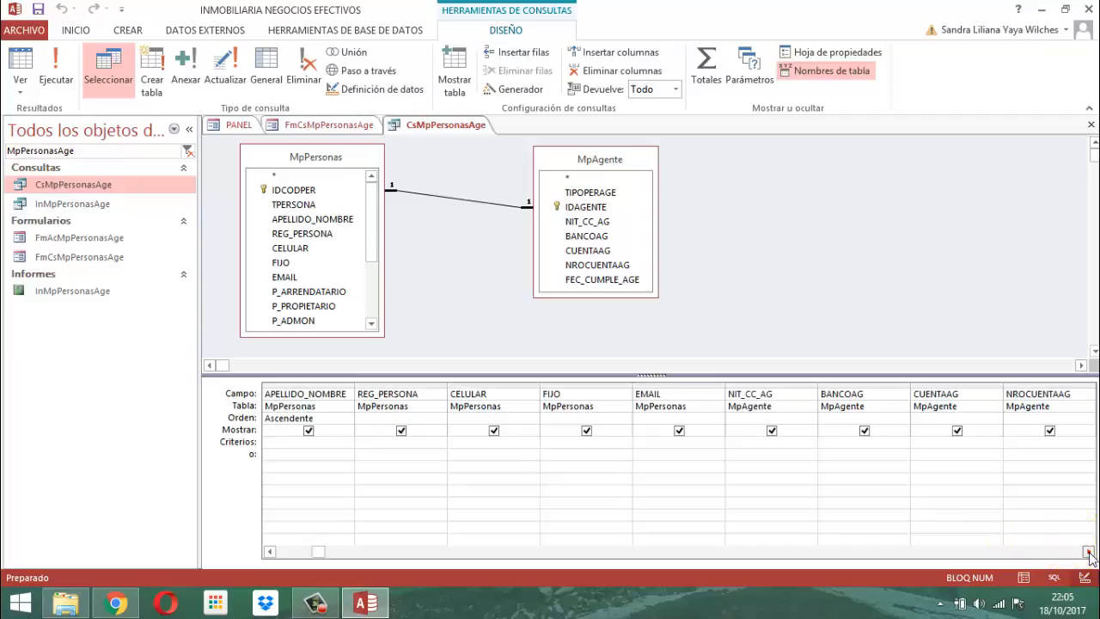
click(1089, 557)
click(1089, 557)
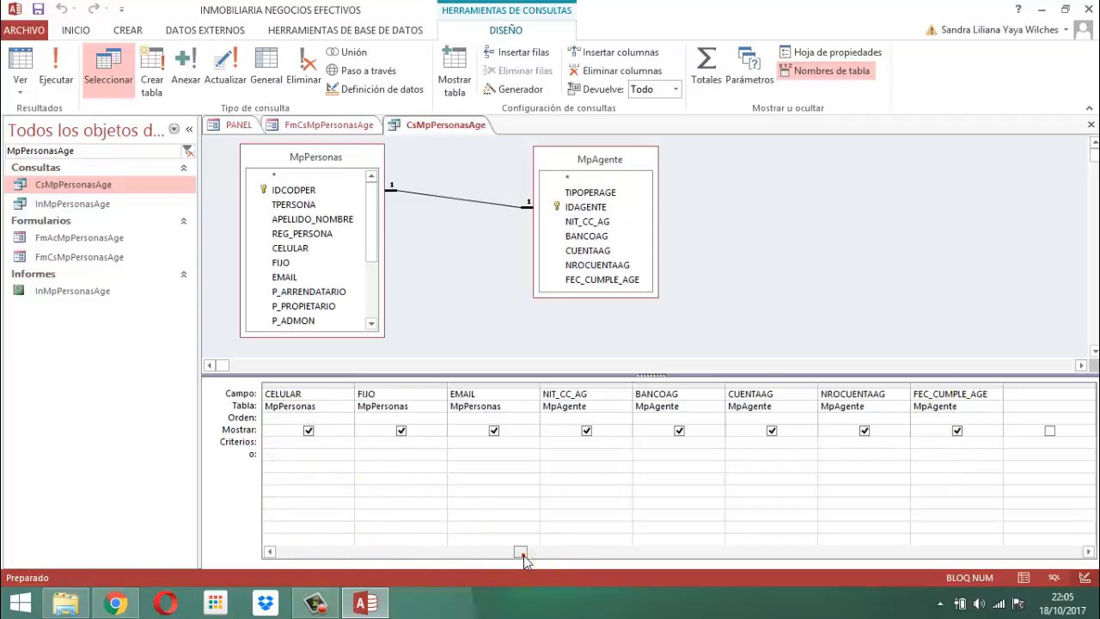
drag(520, 551, 304, 554)
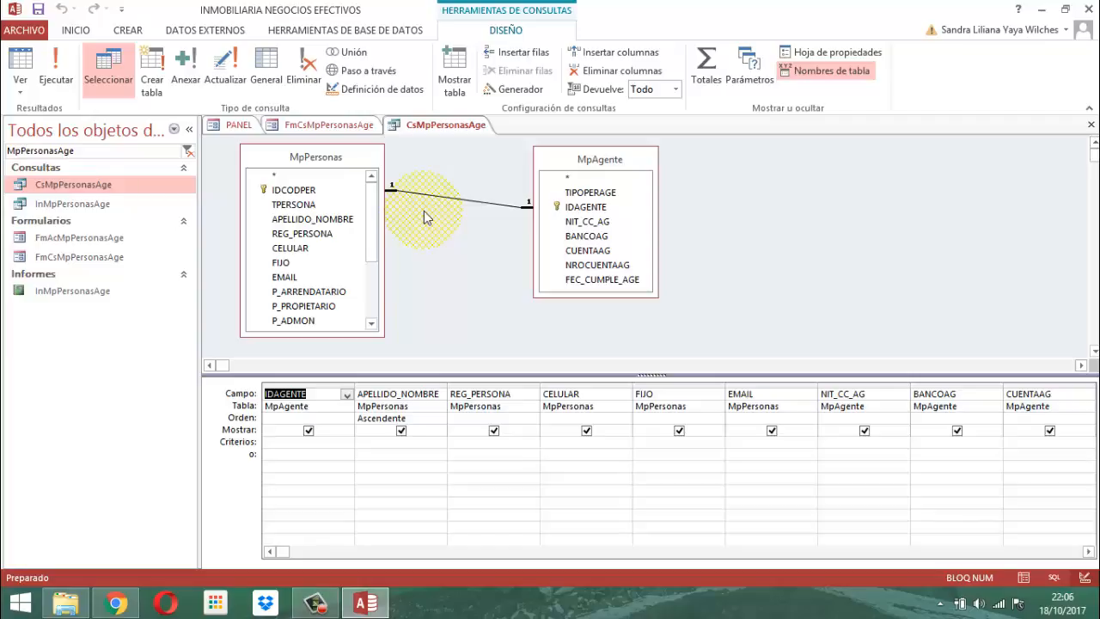
Run the CsMpPersonasAge query to check its agent records, and close the query after returning to Design view
click(56, 82)
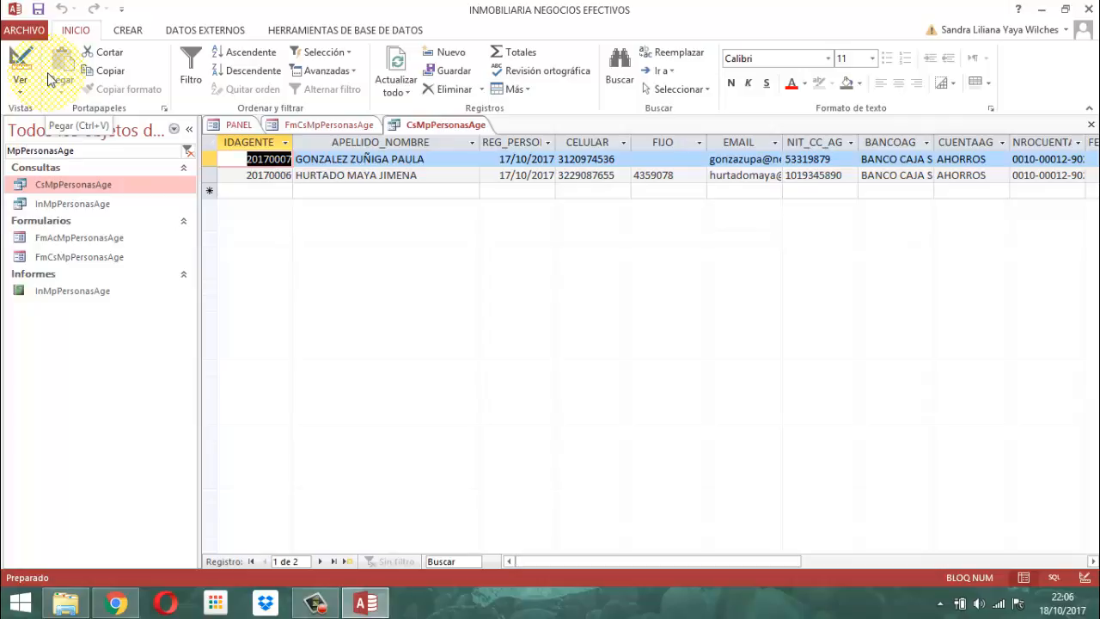
click(23, 61)
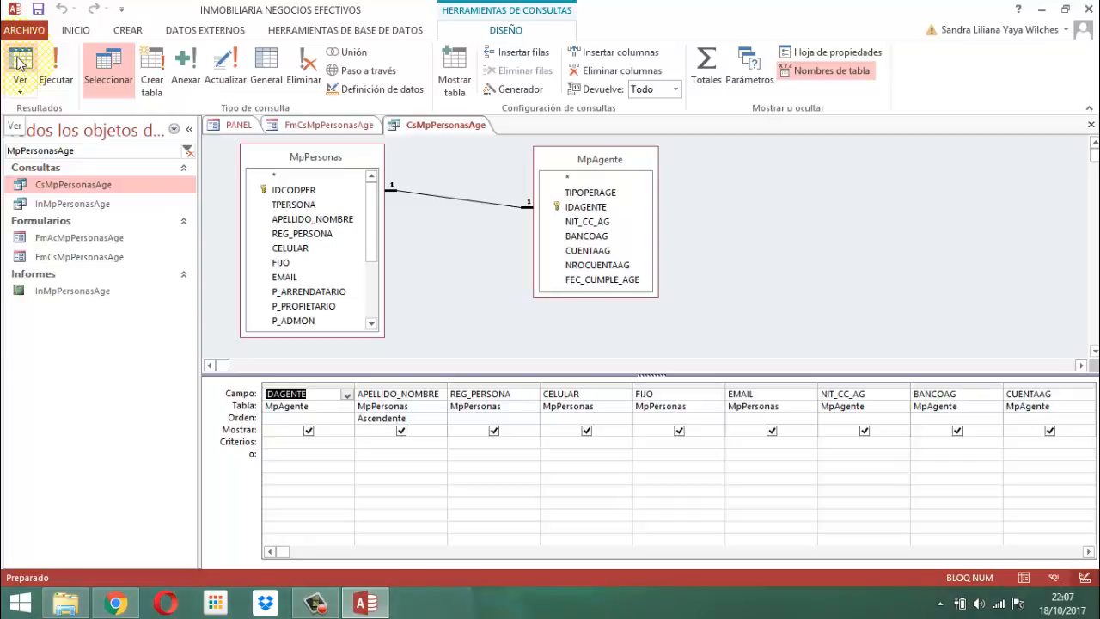
right_click(440, 128)
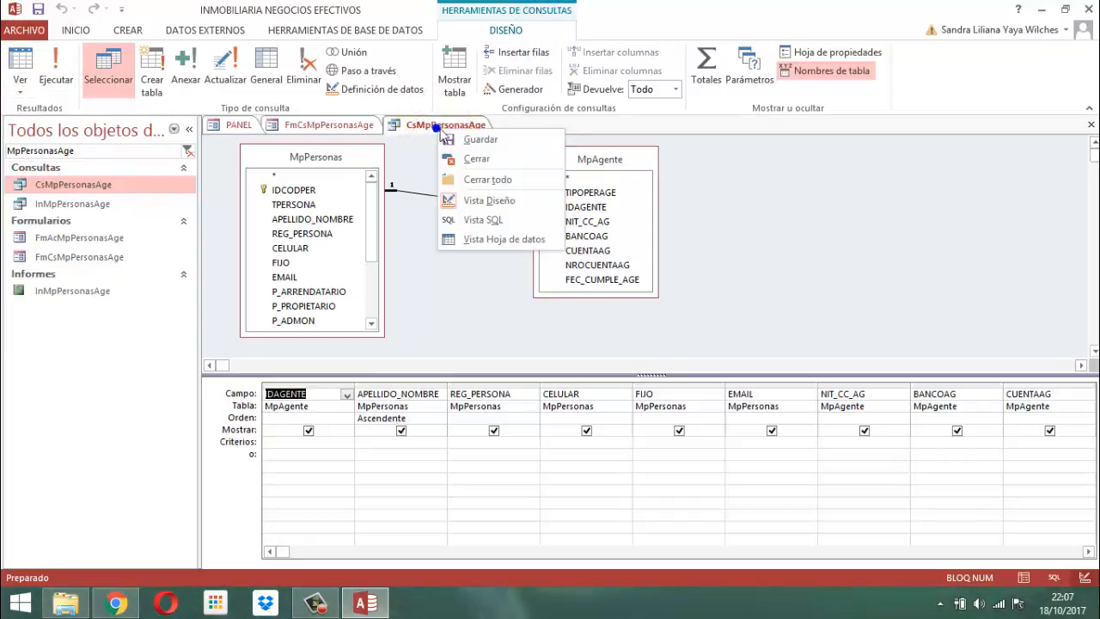
click(474, 161)
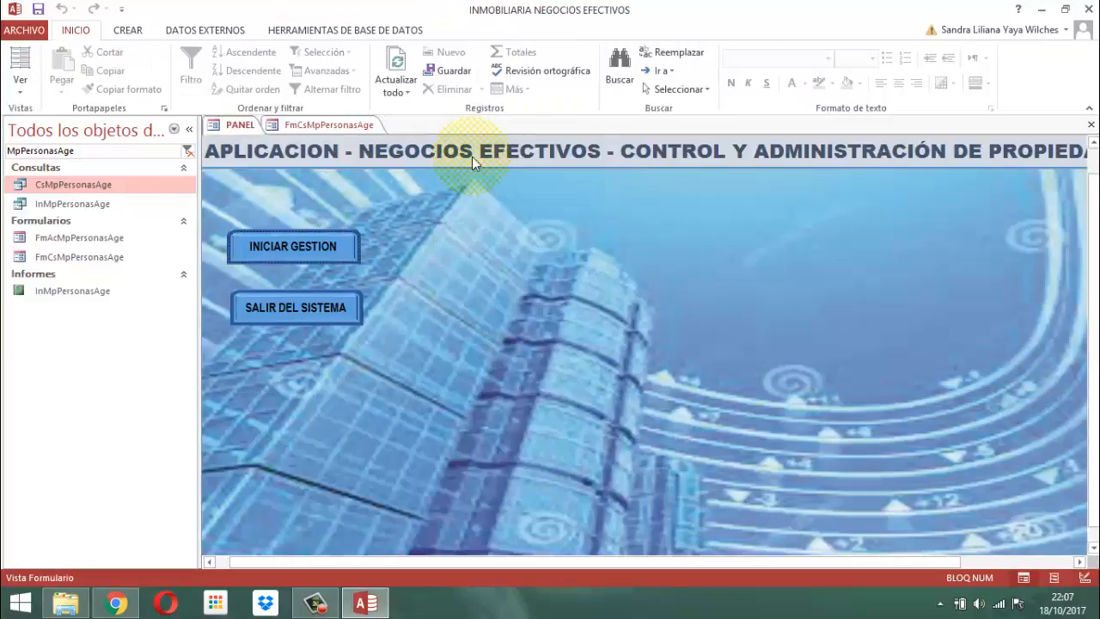
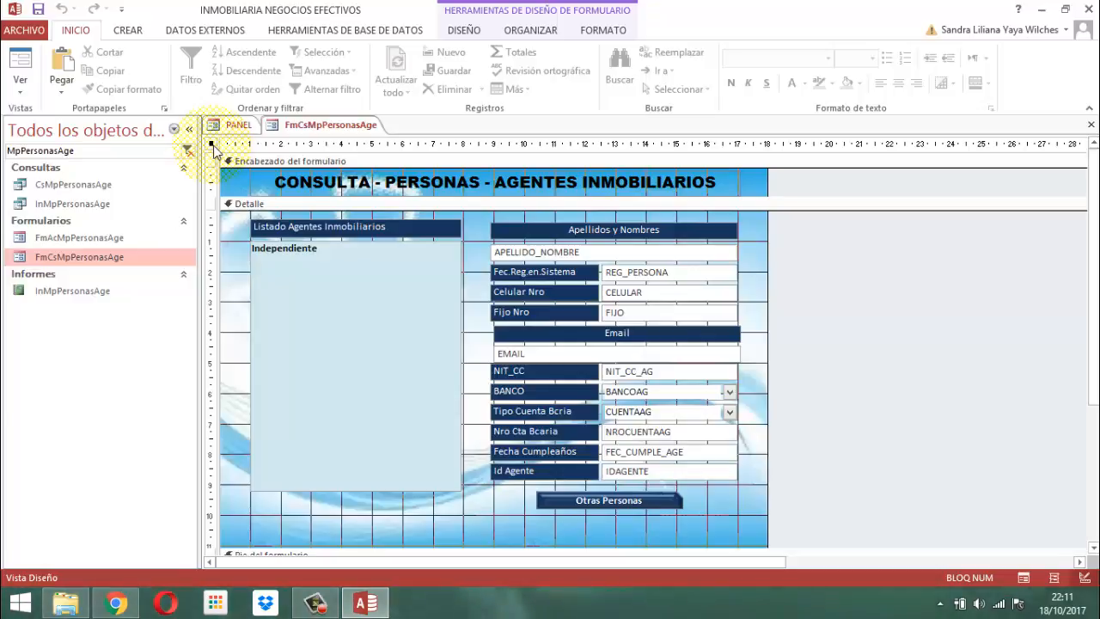
Open the property sheet of the FmCsMpPersonasAge form and review its format properties from Título to the image size mode
click(462, 31)
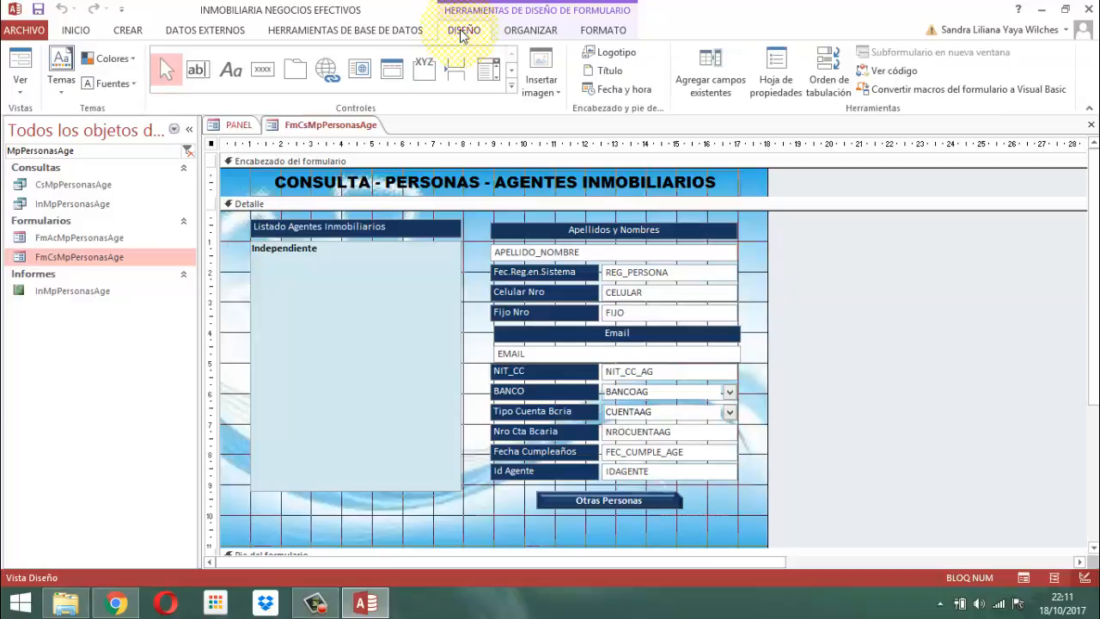
click(771, 76)
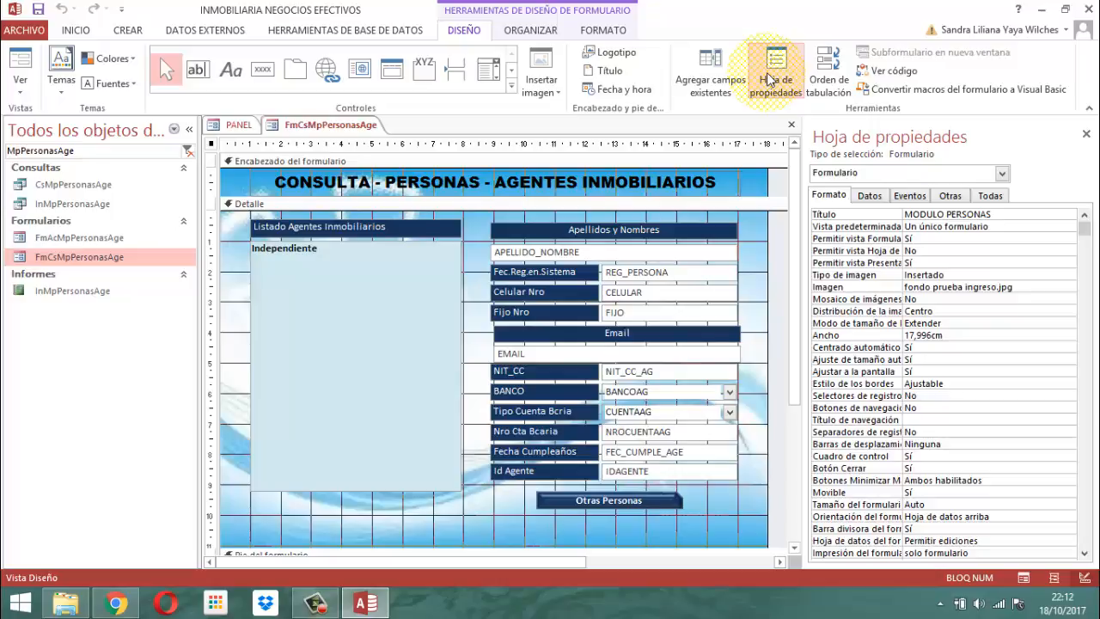
click(1014, 221)
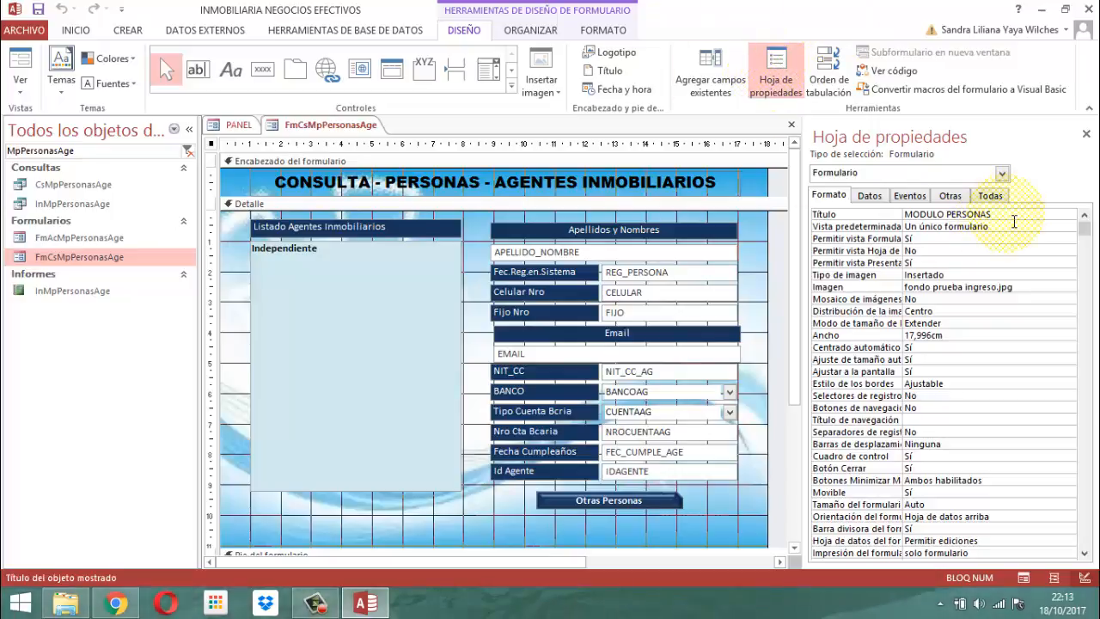
key(Down)
key(Down)
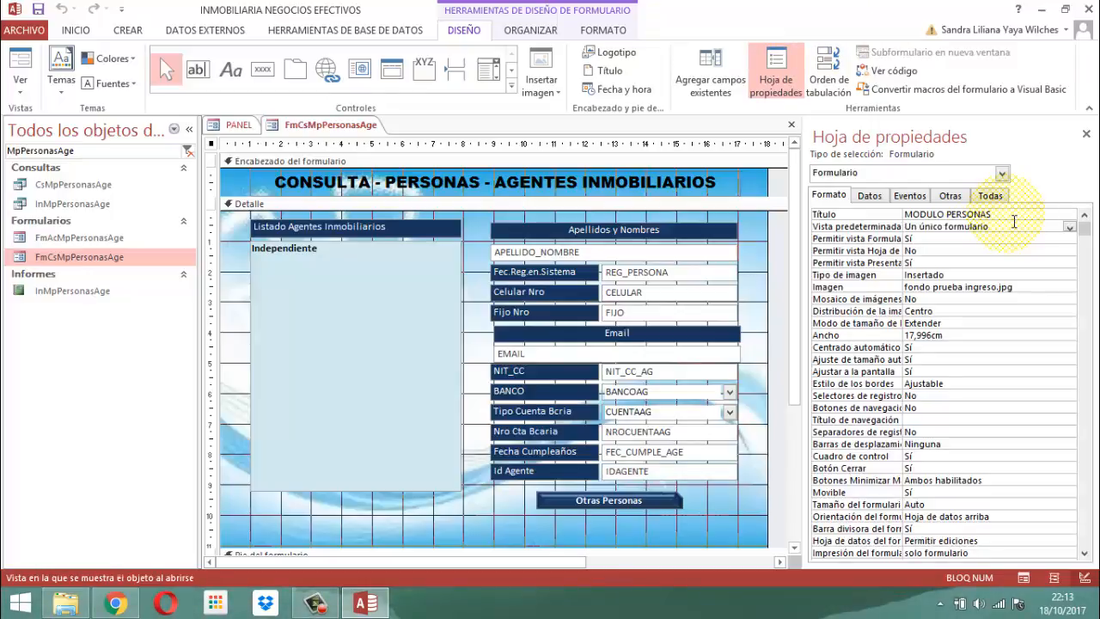
key(Down)
key(Down)
key(Down)
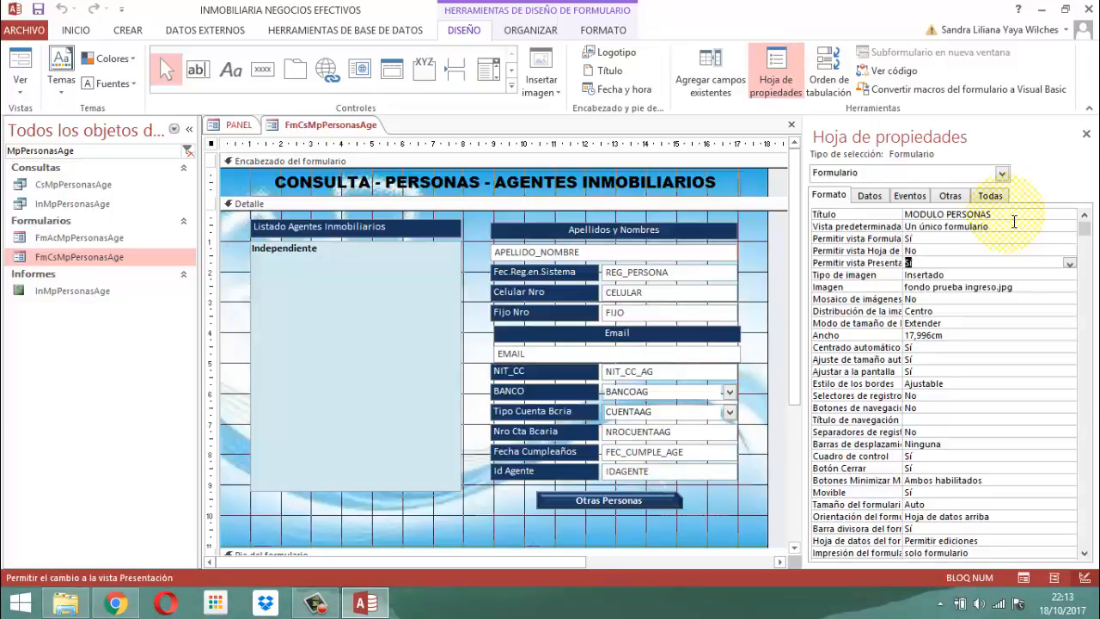
key(Down)
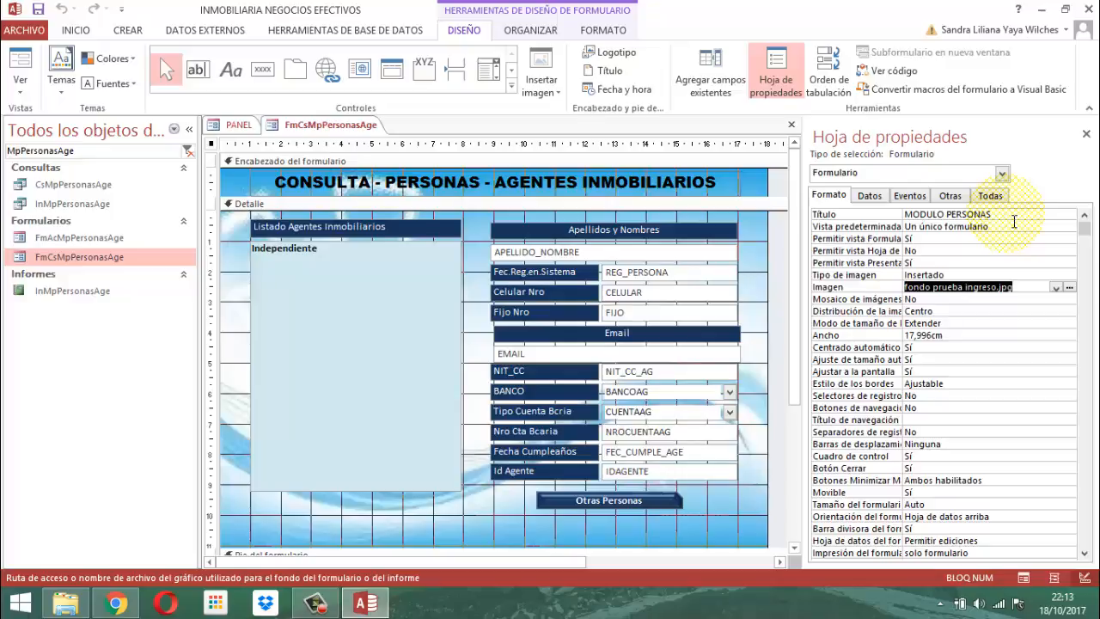
key(Down)
key(Down)
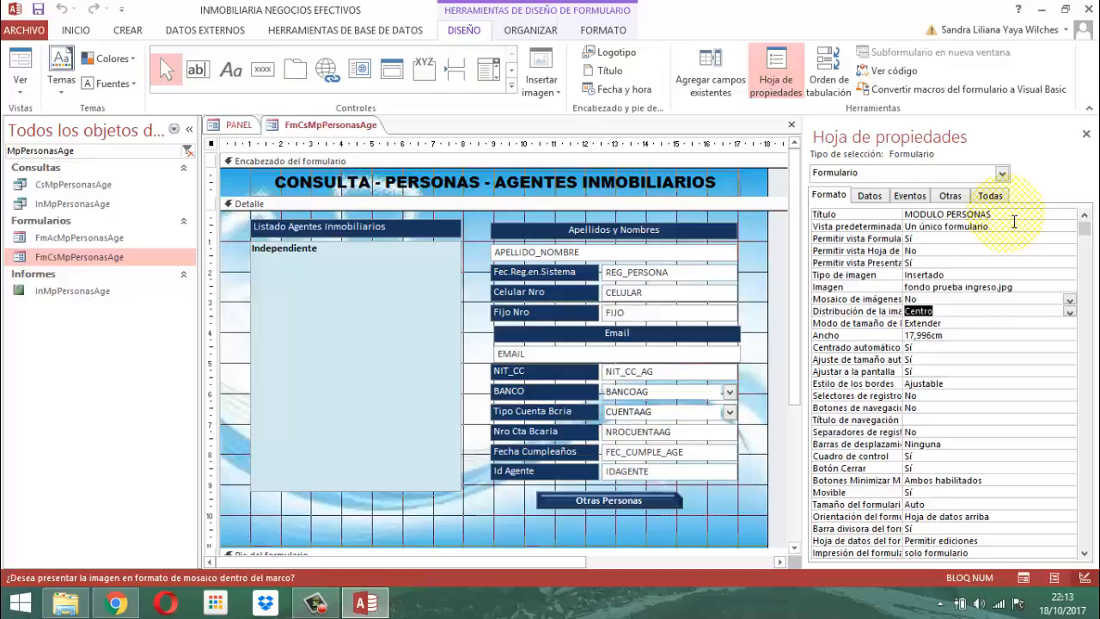
key(Down)
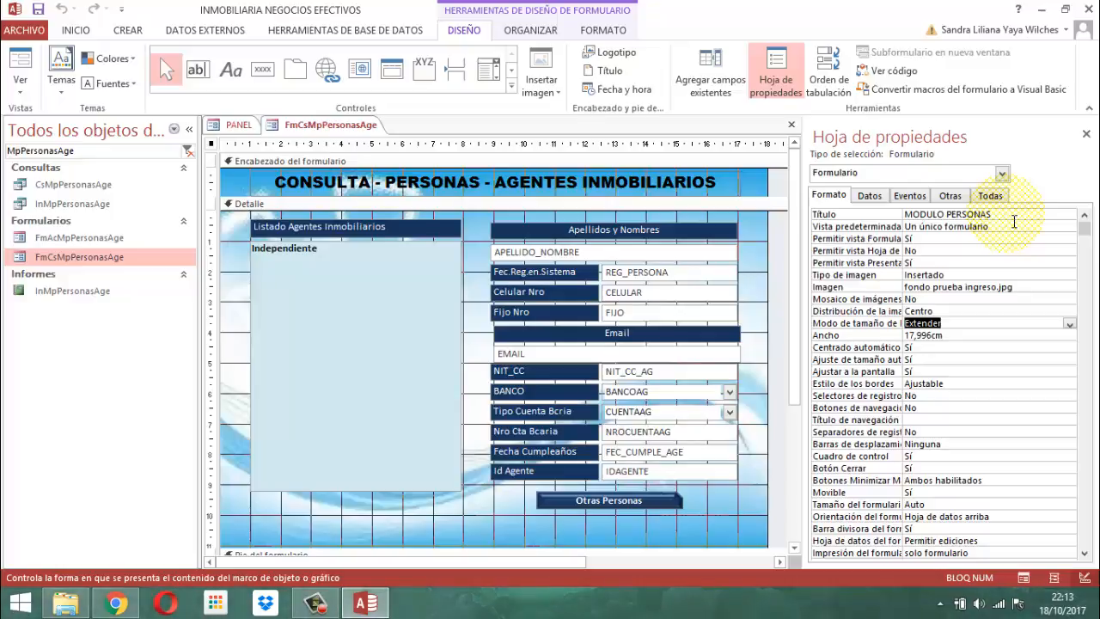
Examine the available image size modes for the form's background and keep Extender selected
key(alt)
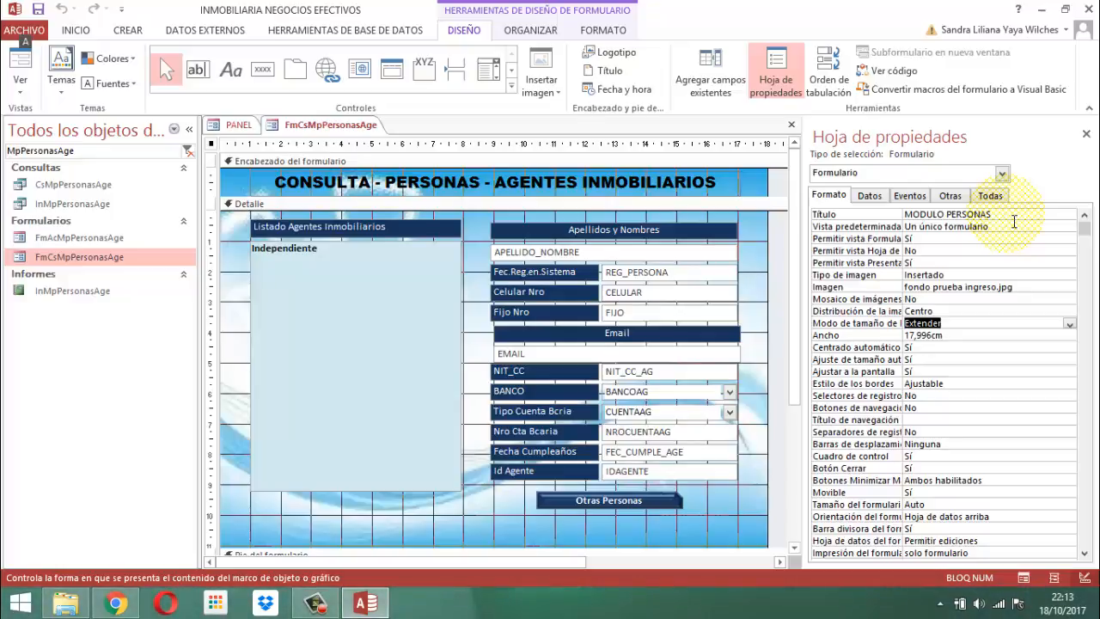
key(alt+Down)
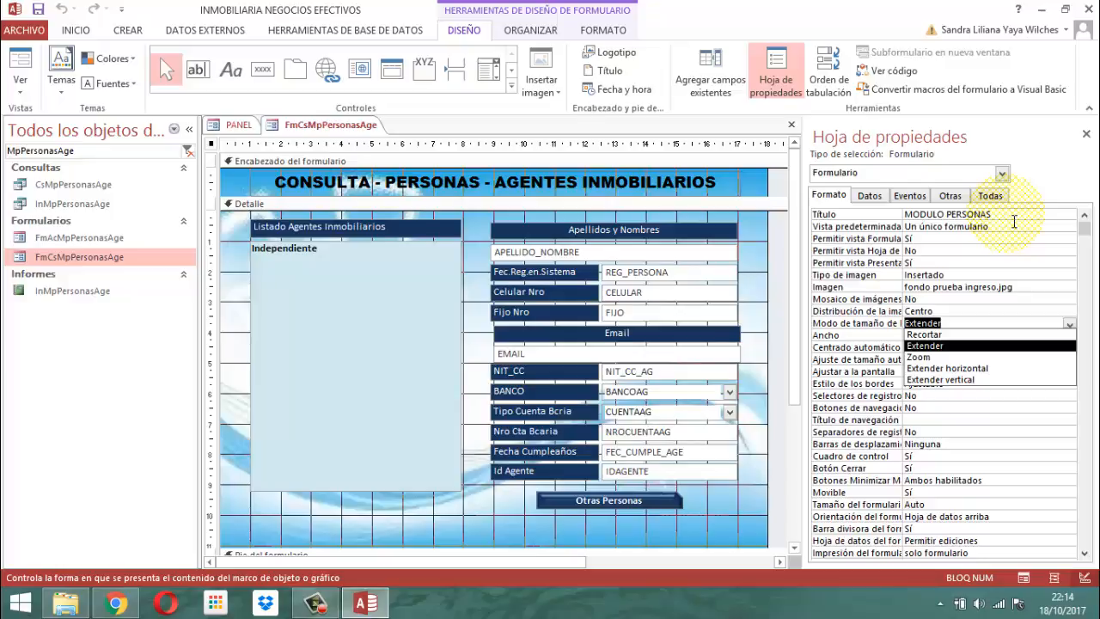
key(Down)
key(Down)
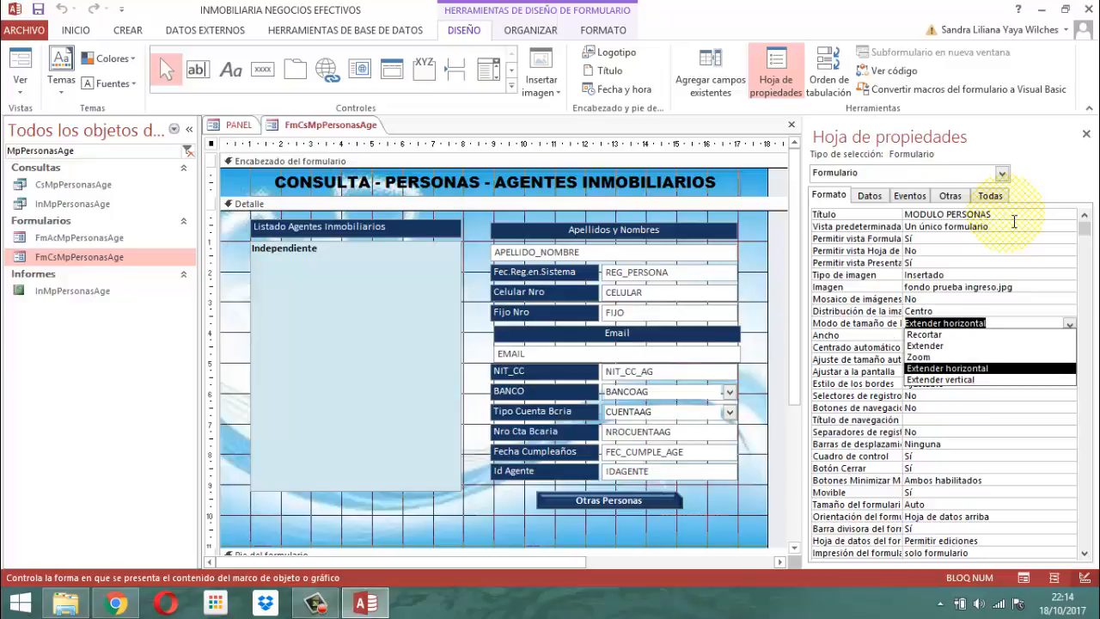
key(Up)
key(Up)
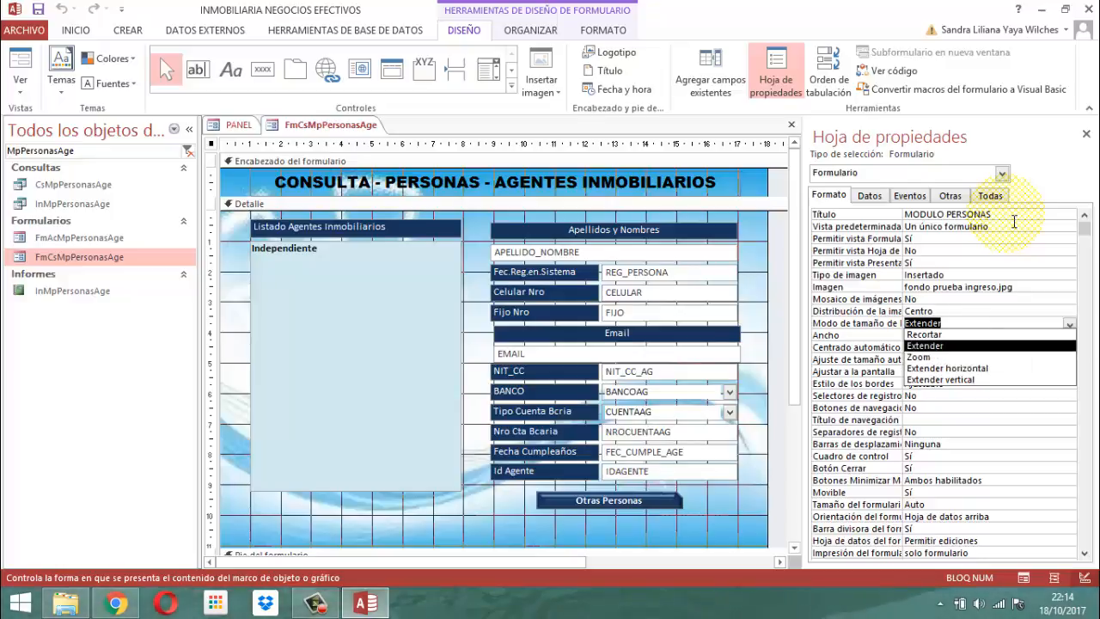
key(Return)
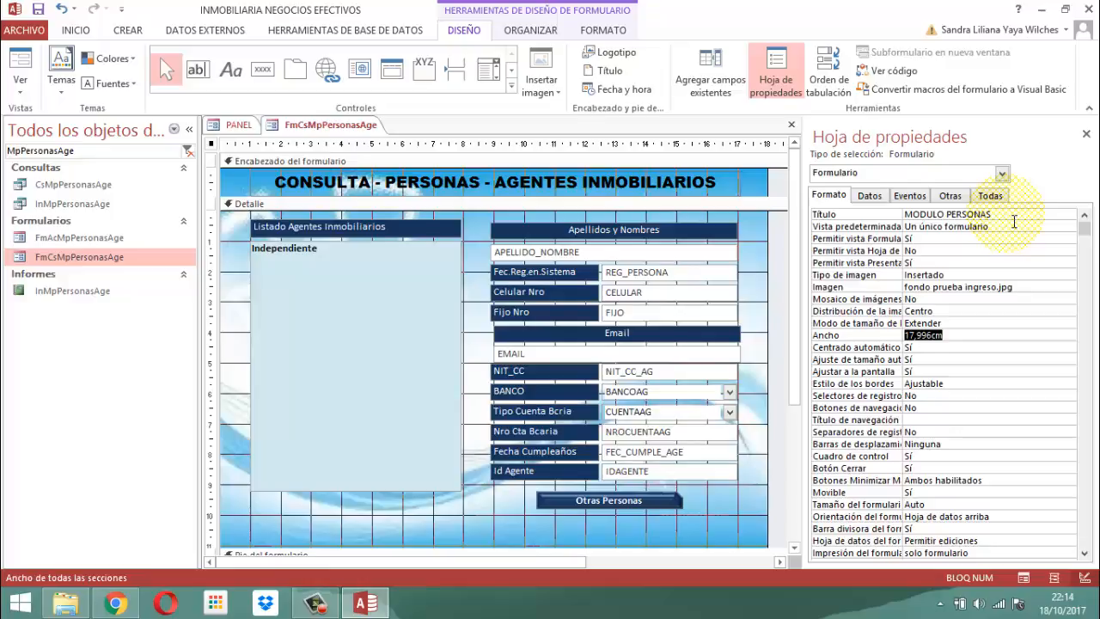
Examine the Centrado automático options of the form and keep Sí selected
key(Return)
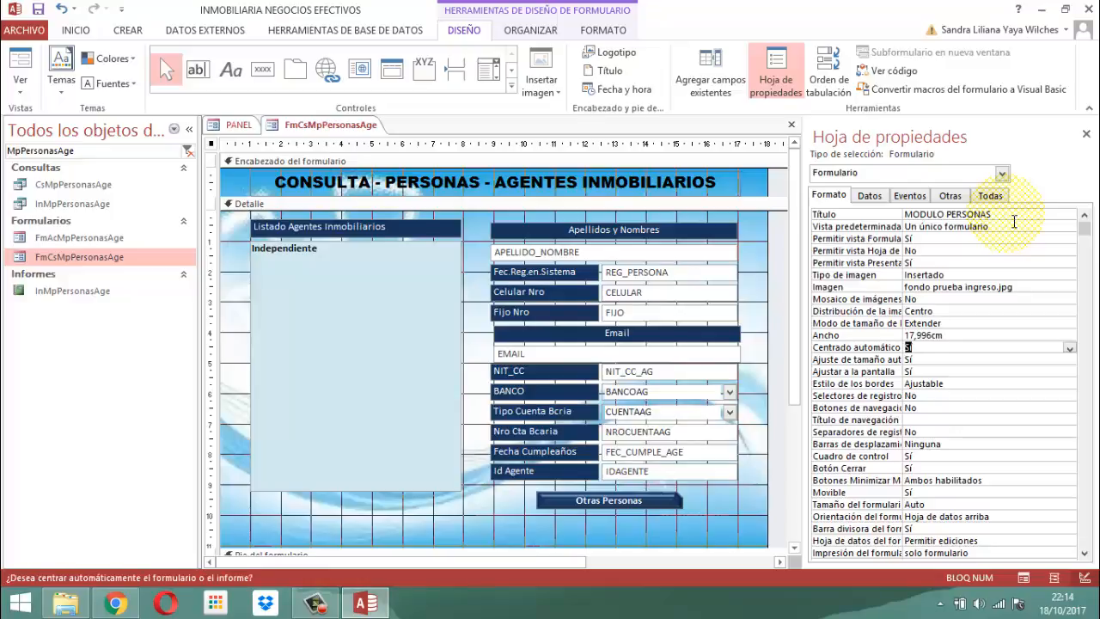
key(alt+Down)
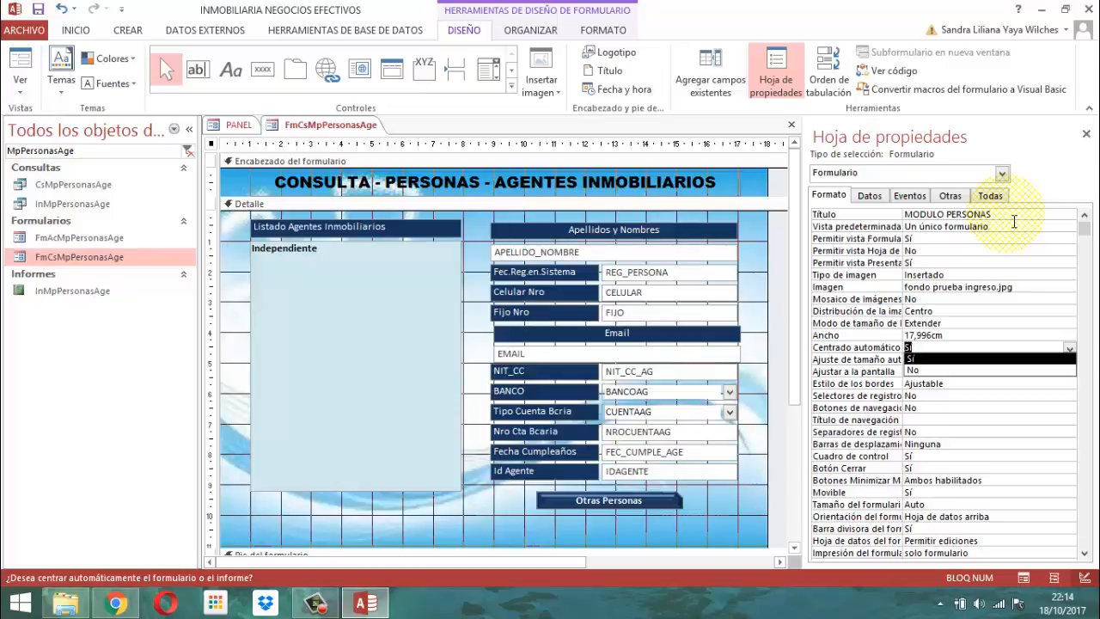
key(Return)
key(Down)
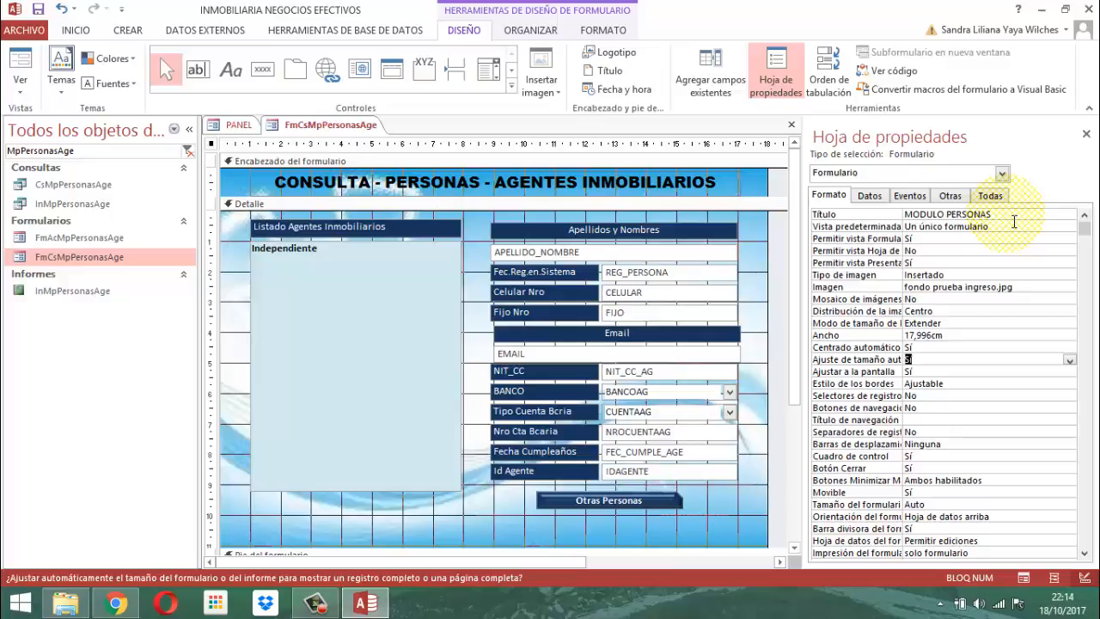
Review the form's screen fit, border style, record selector, navigation button, navigation title and record separator properties
key(Down)
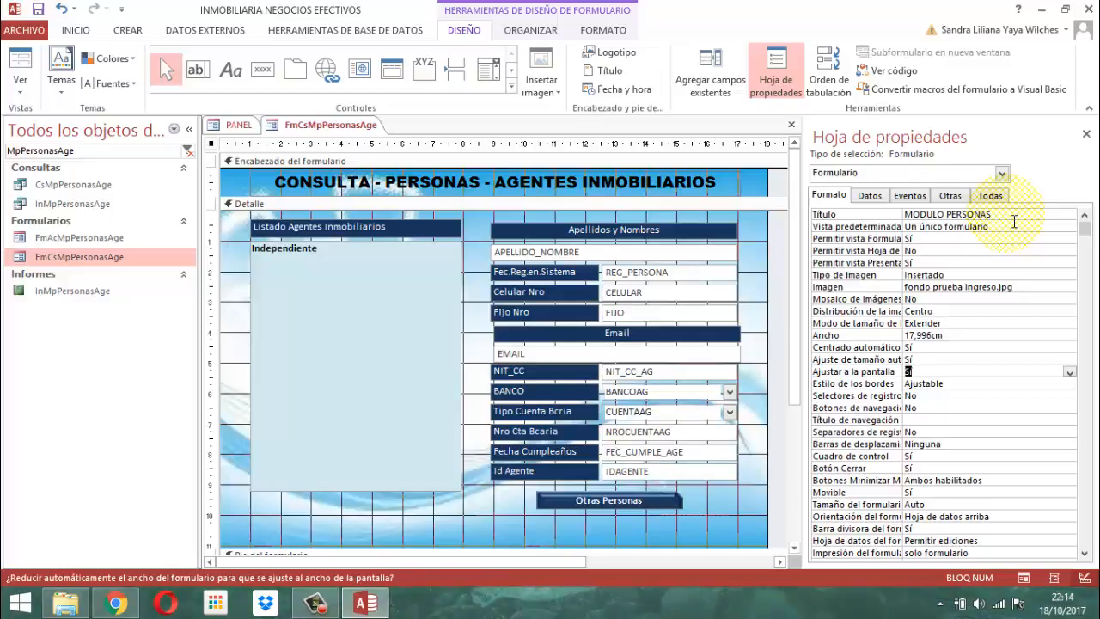
key(Down)
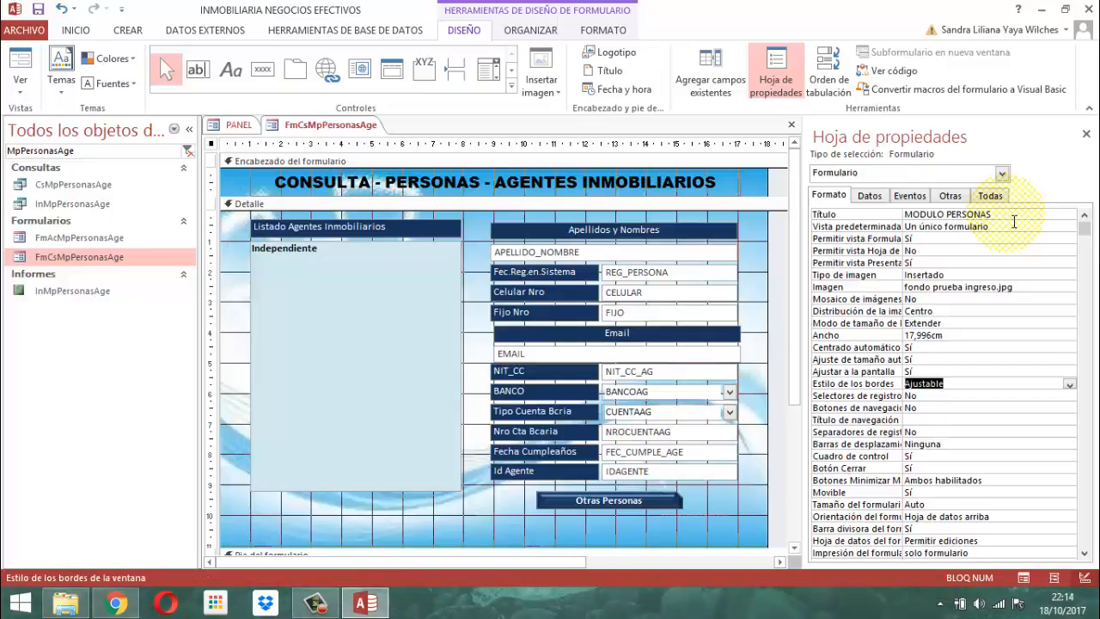
key(Down)
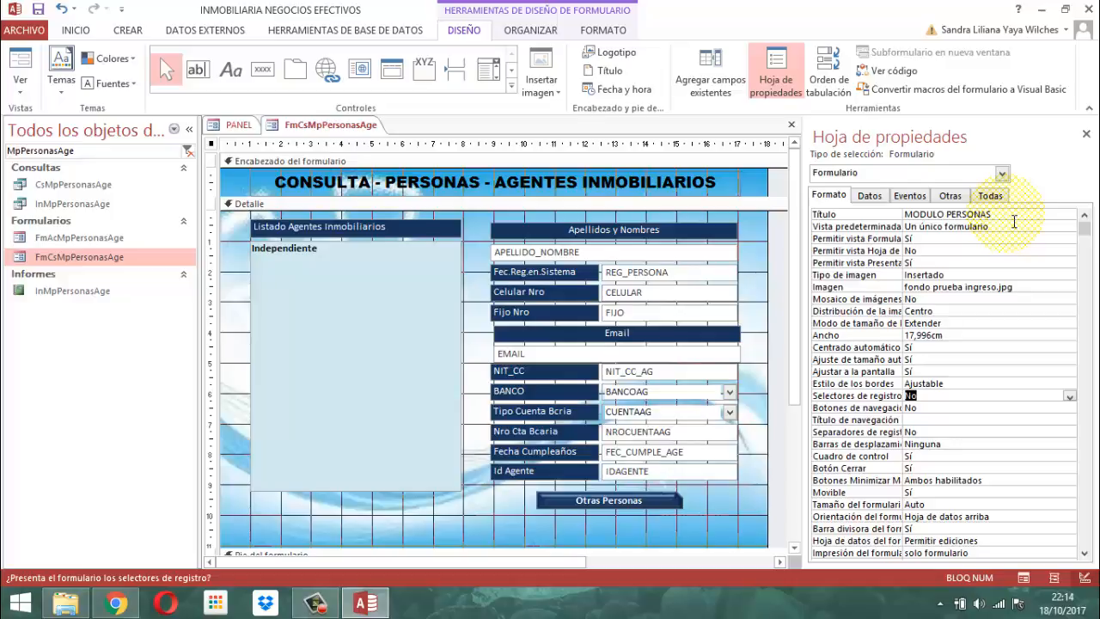
key(Down)
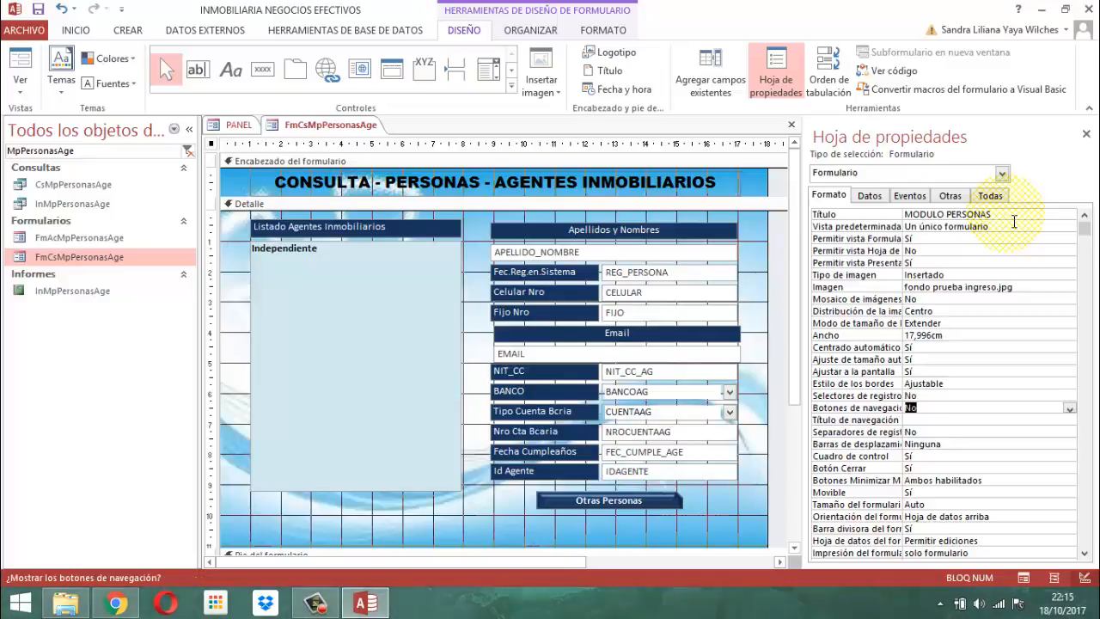
key(Down)
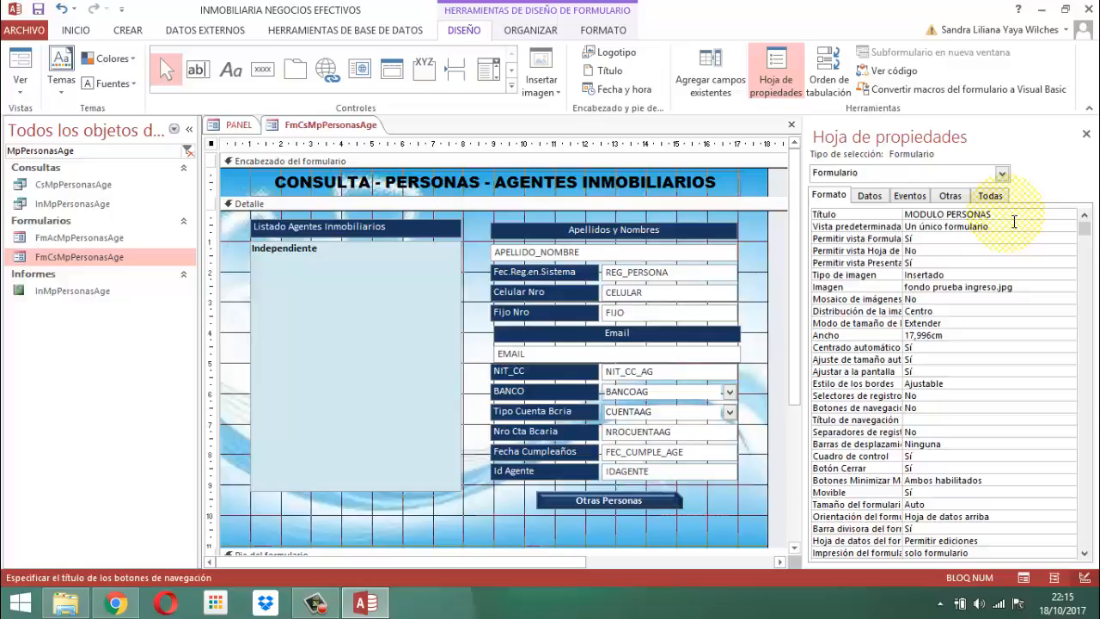
key(Down)
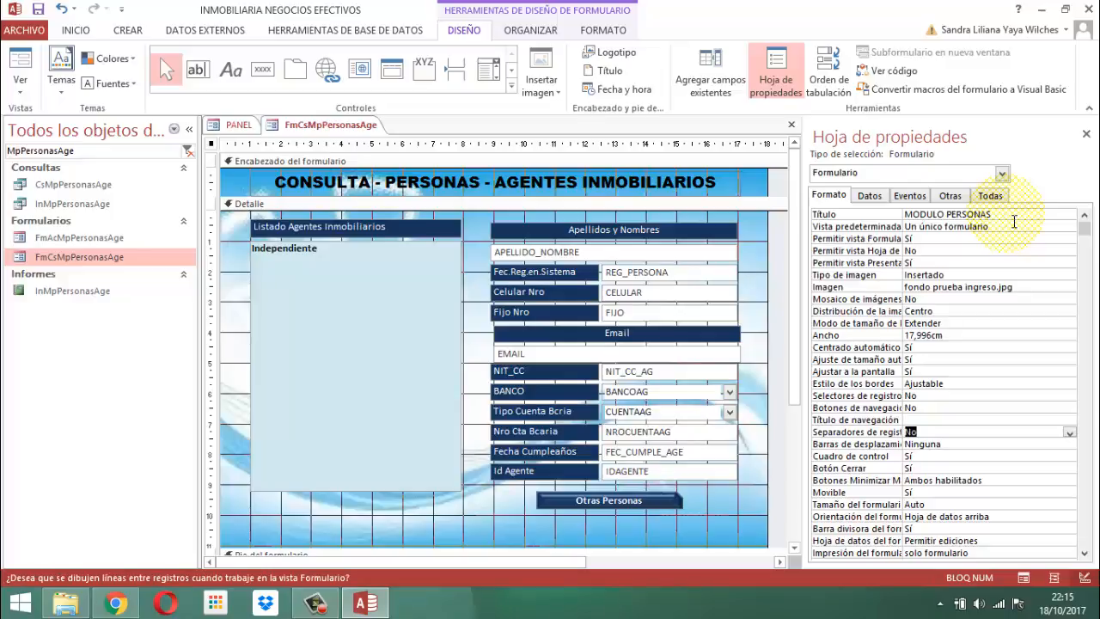
Examine the scroll bar options of the form and keep Ninguna selected
key(Down)
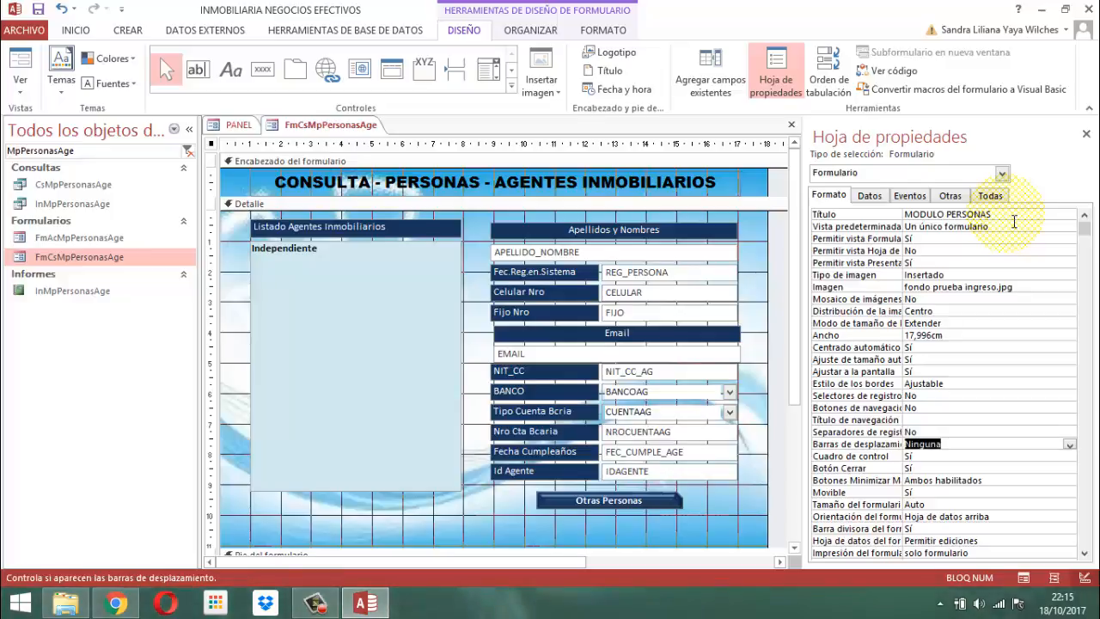
key(alt+Down)
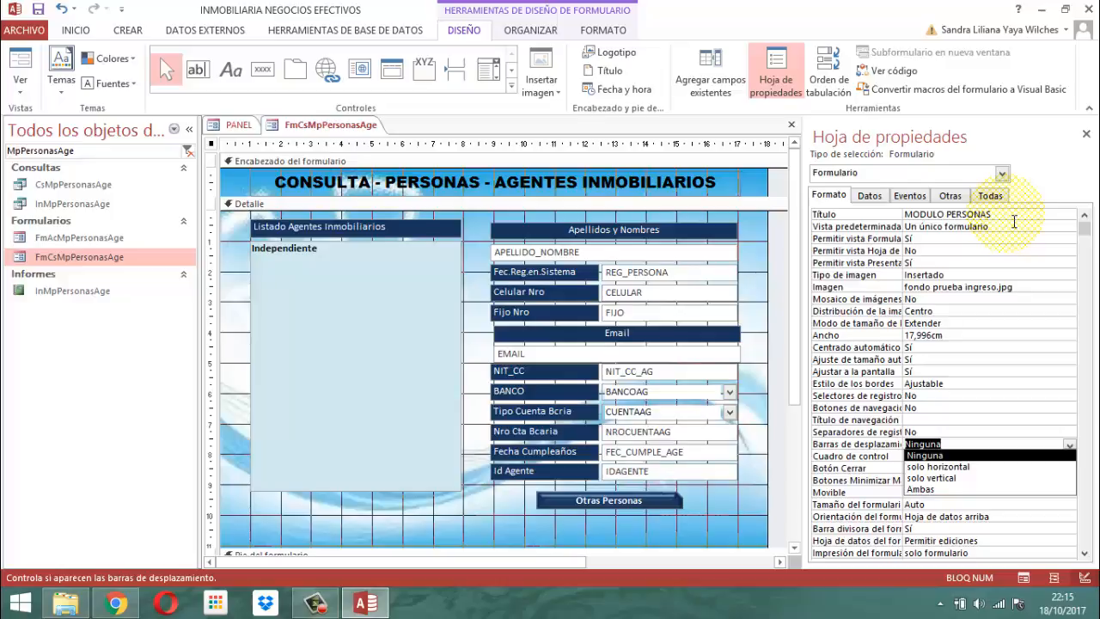
key(Return)
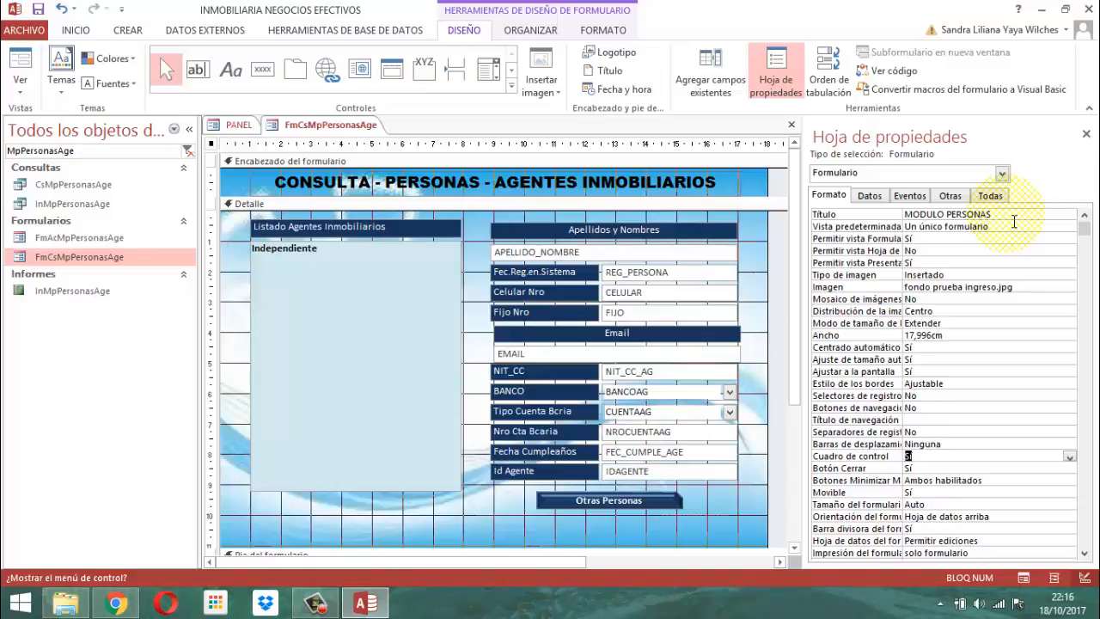
Review the form's close button, minimize and maximize buttons, Movible and split form size properties
key(Down)
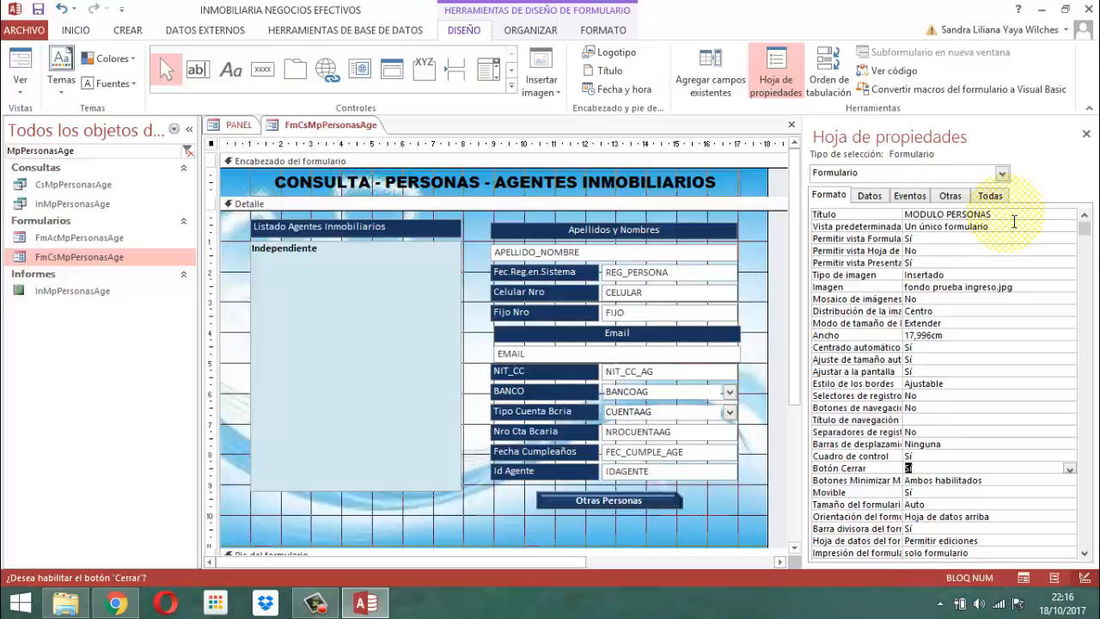
key(Down)
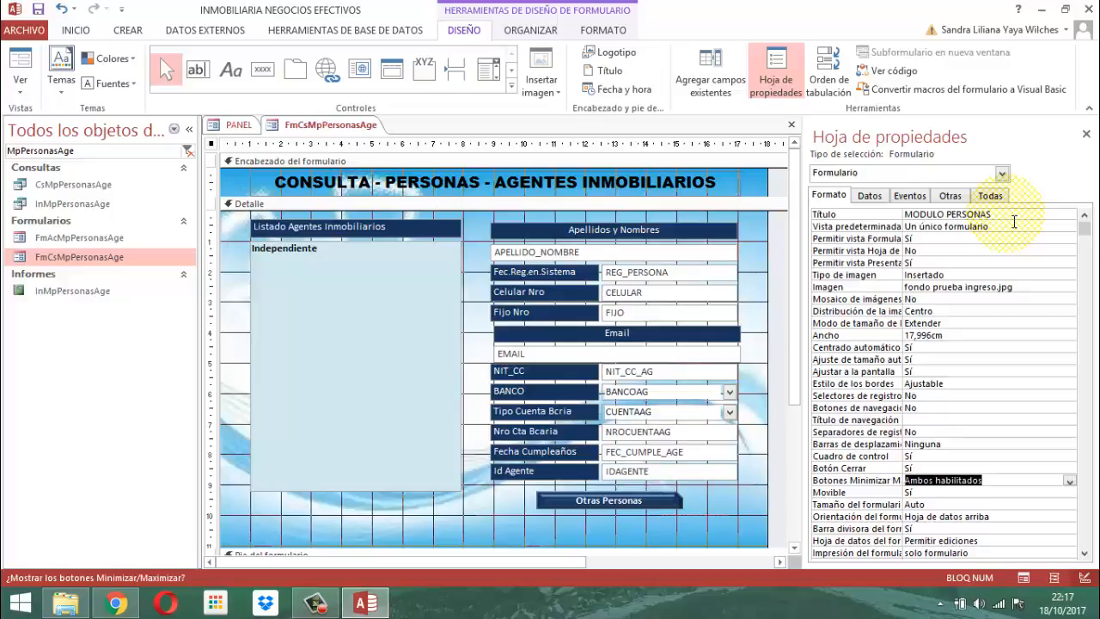
key(Down)
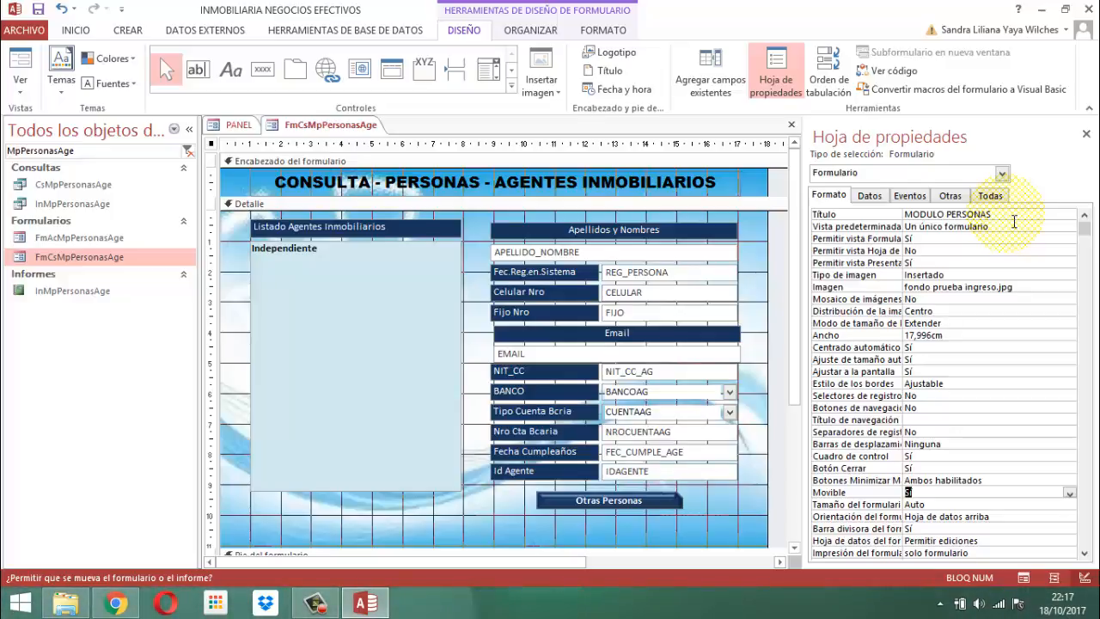
key(Down)
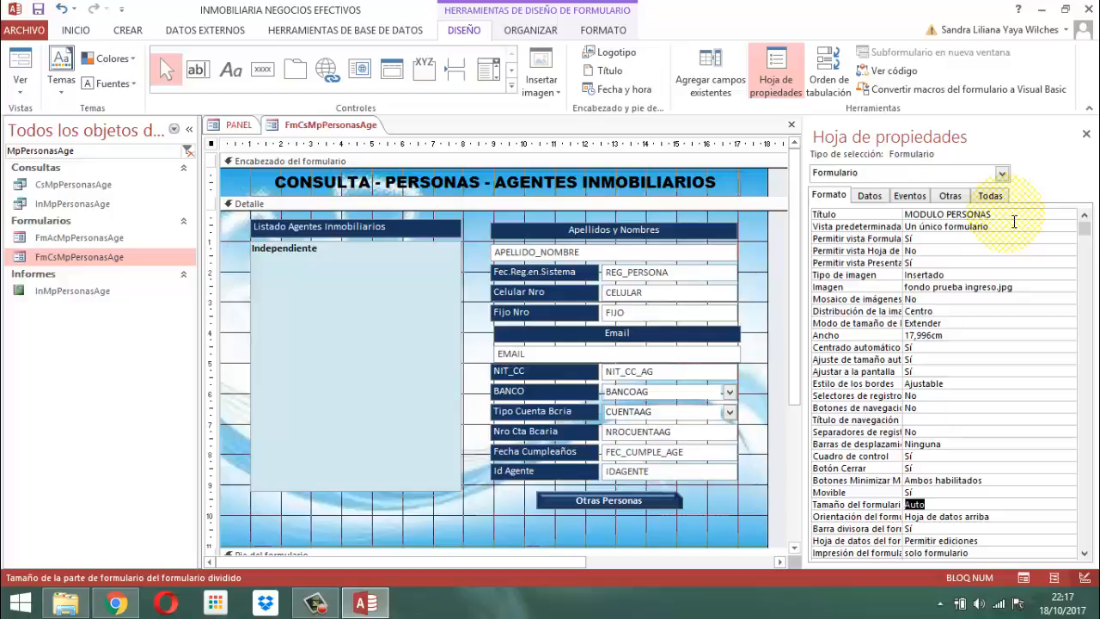
Review the form's data properties from Origen del registro through Entrada de datos
click(870, 196)
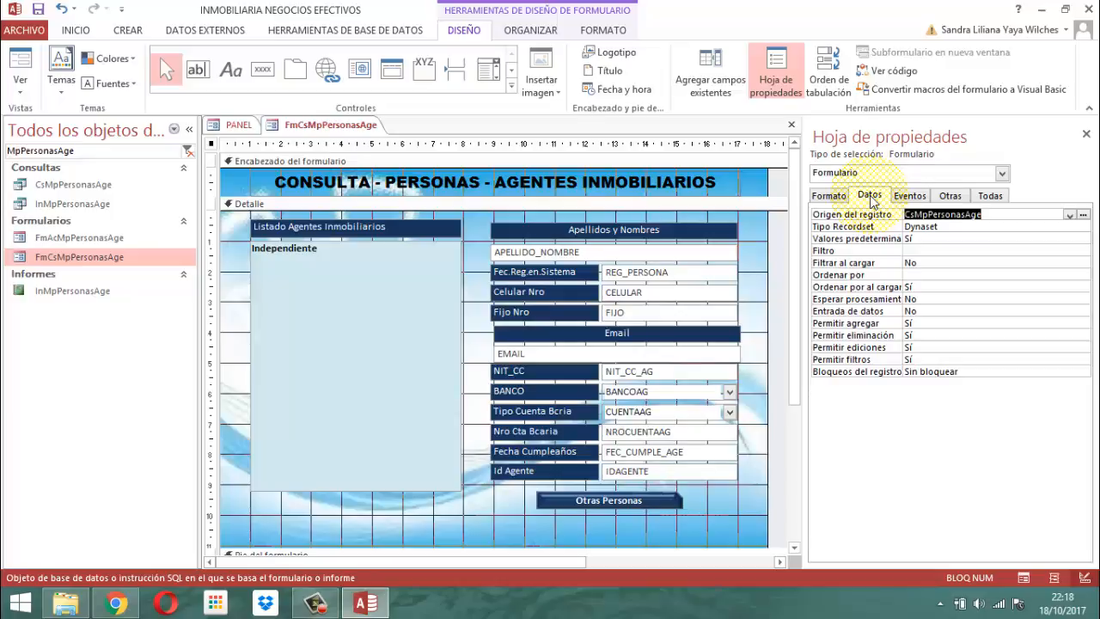
key(Down)
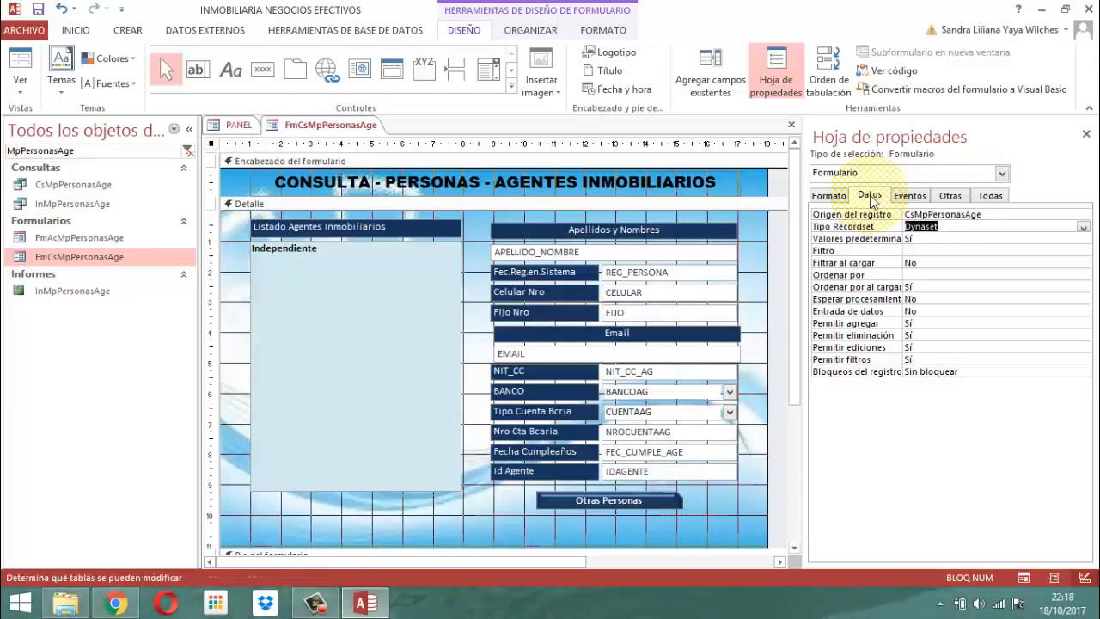
key(Down)
key(Down)
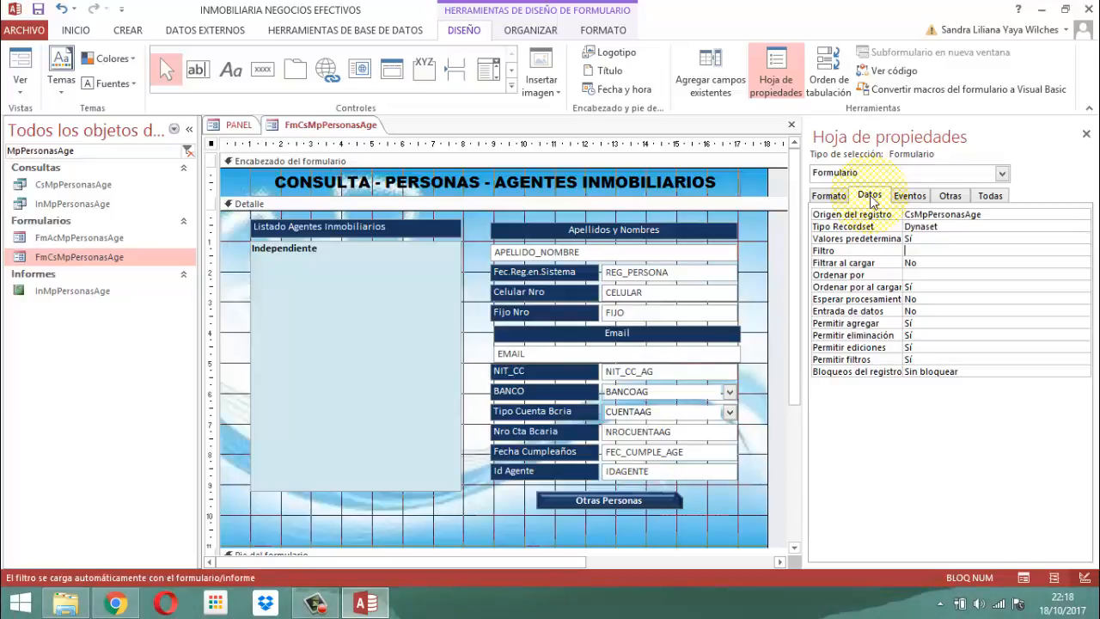
key(Down)
key(Down)
key(Down)
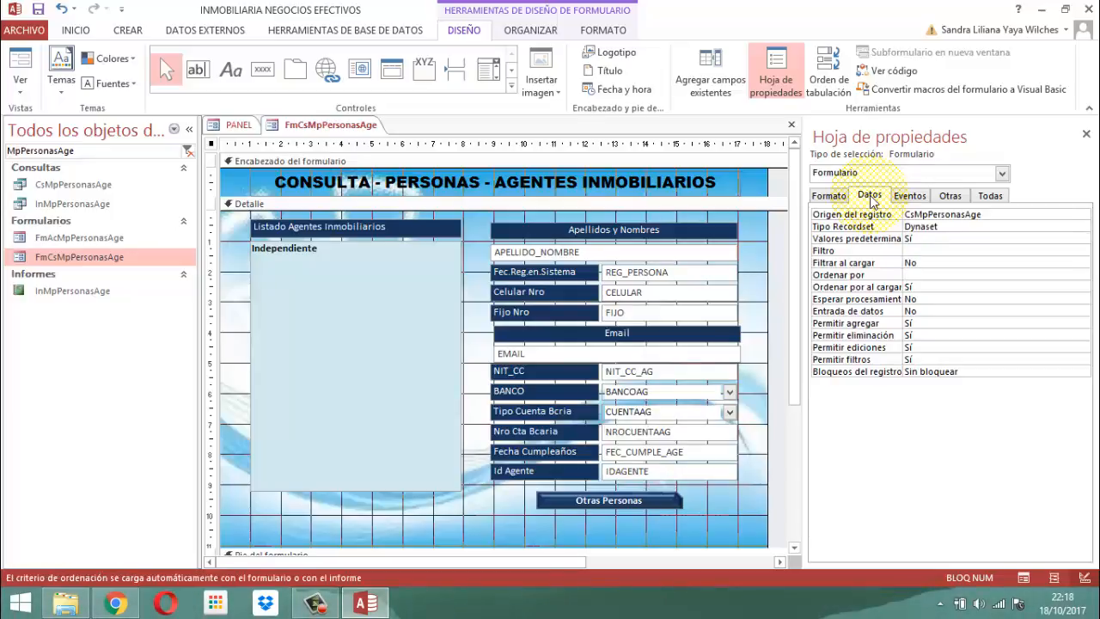
key(Down)
key(Down)
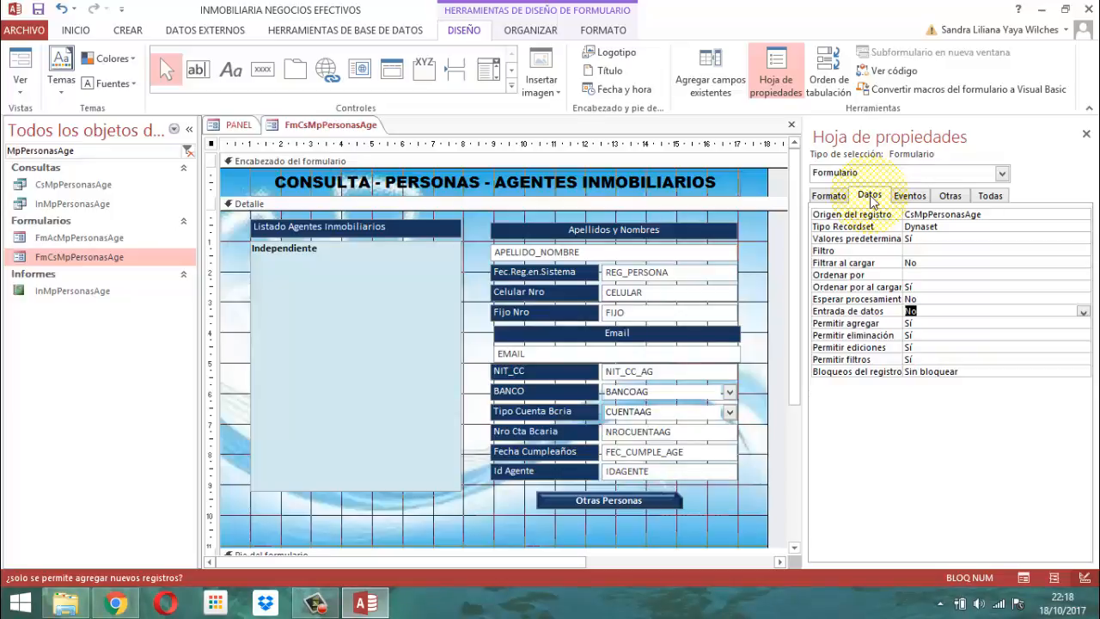
Set the form's Permitir agregar property to No and review its deletion, edit and filter permissions
key(Down)
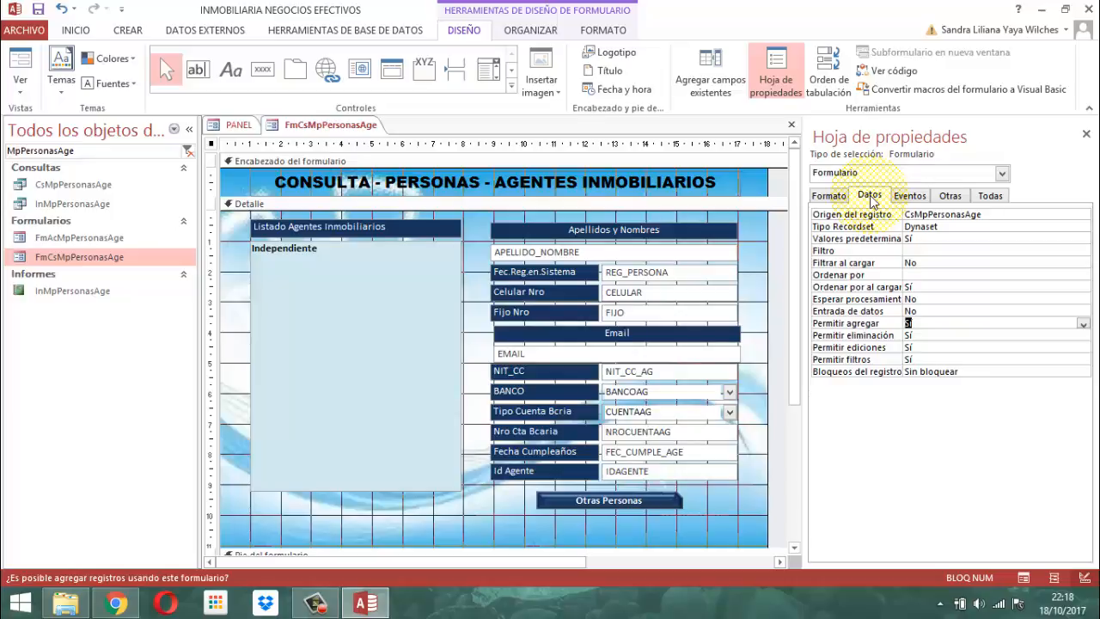
text(no)
key(Return)
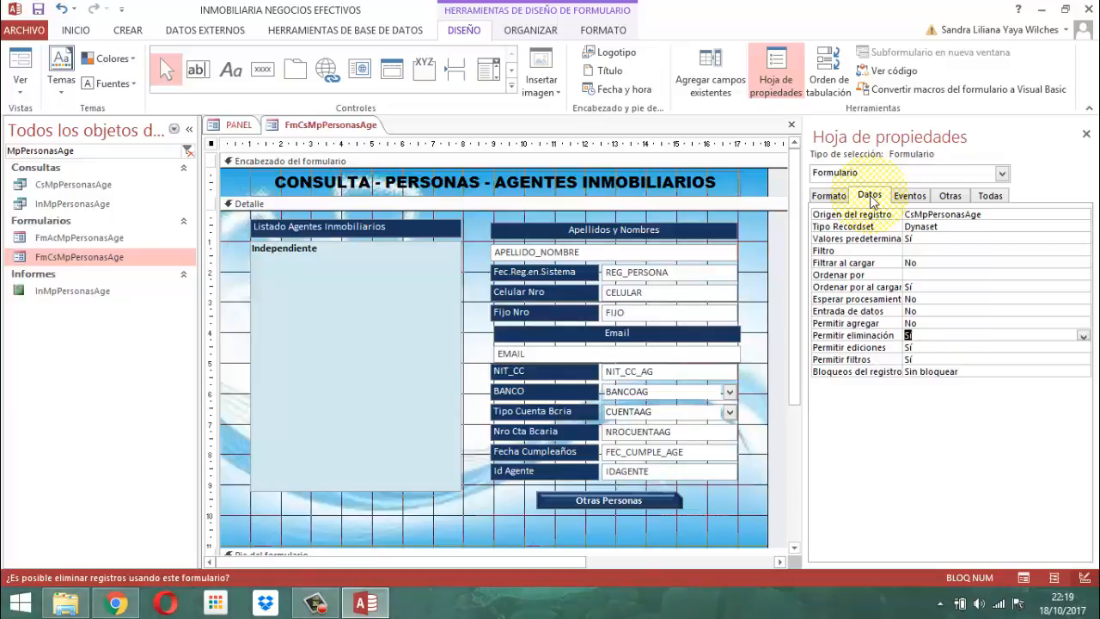
key(Return)
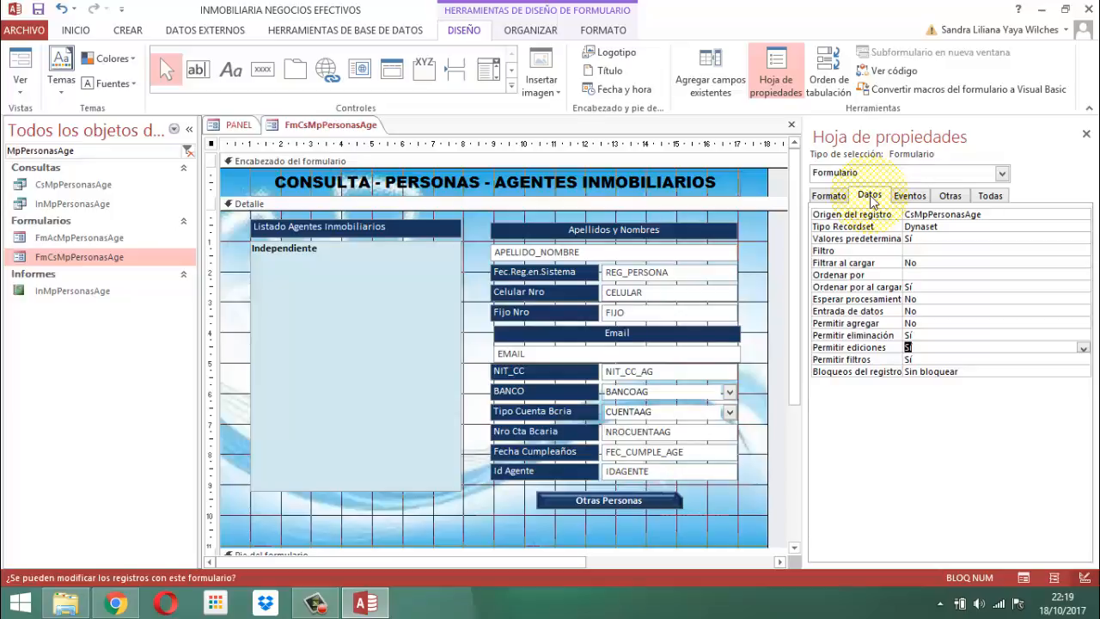
key(Return)
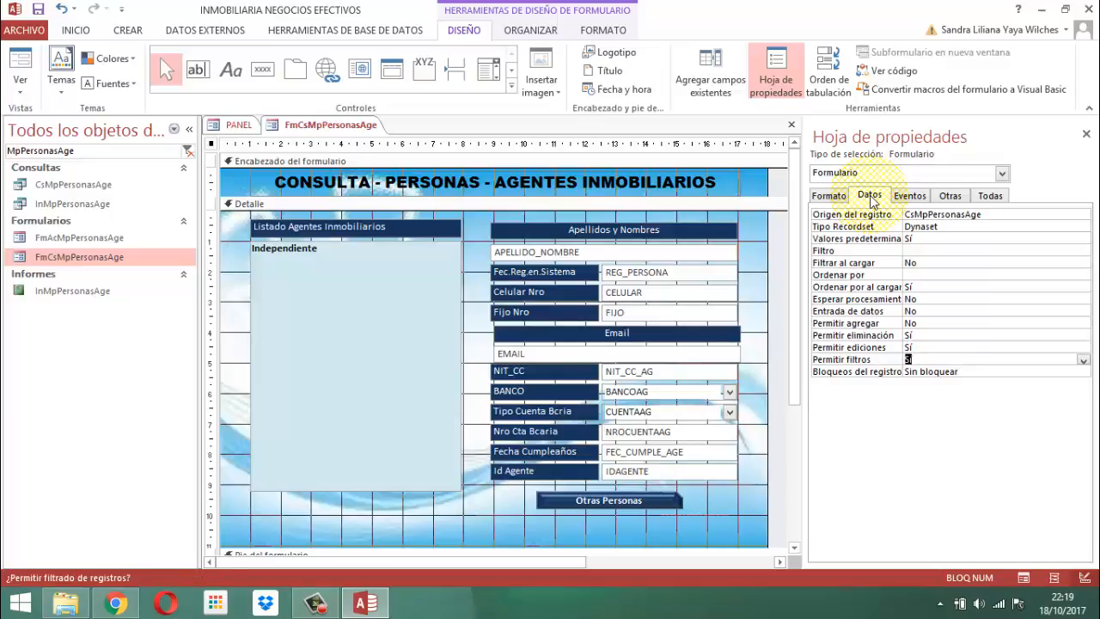
Review the form's event properties and its other properties, such as Emergente and Modal, and close the property sheet
click(909, 197)
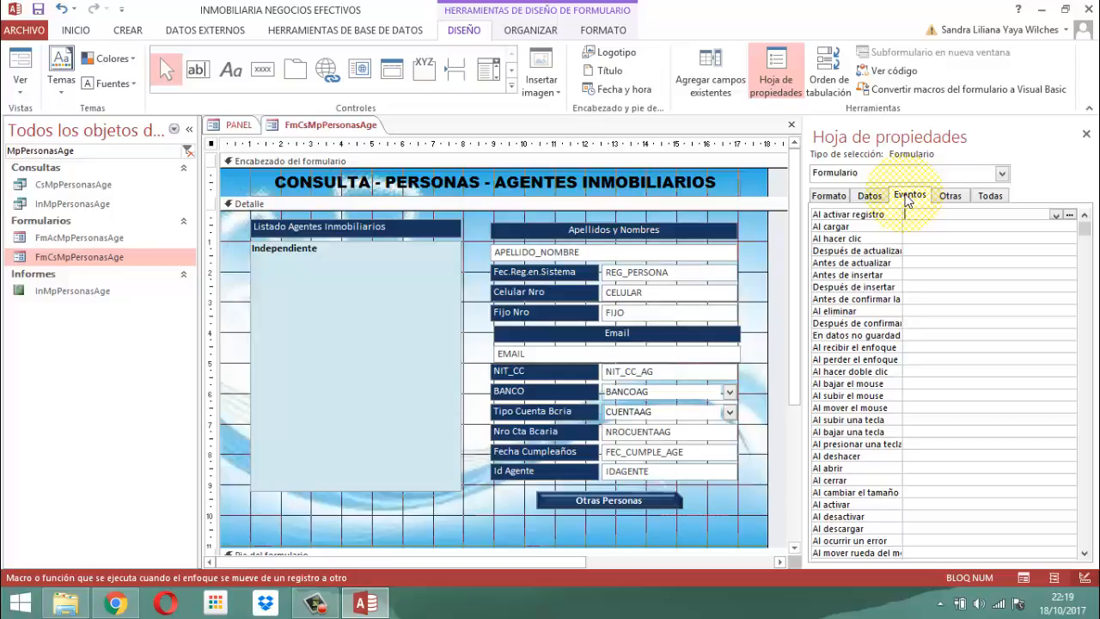
click(946, 192)
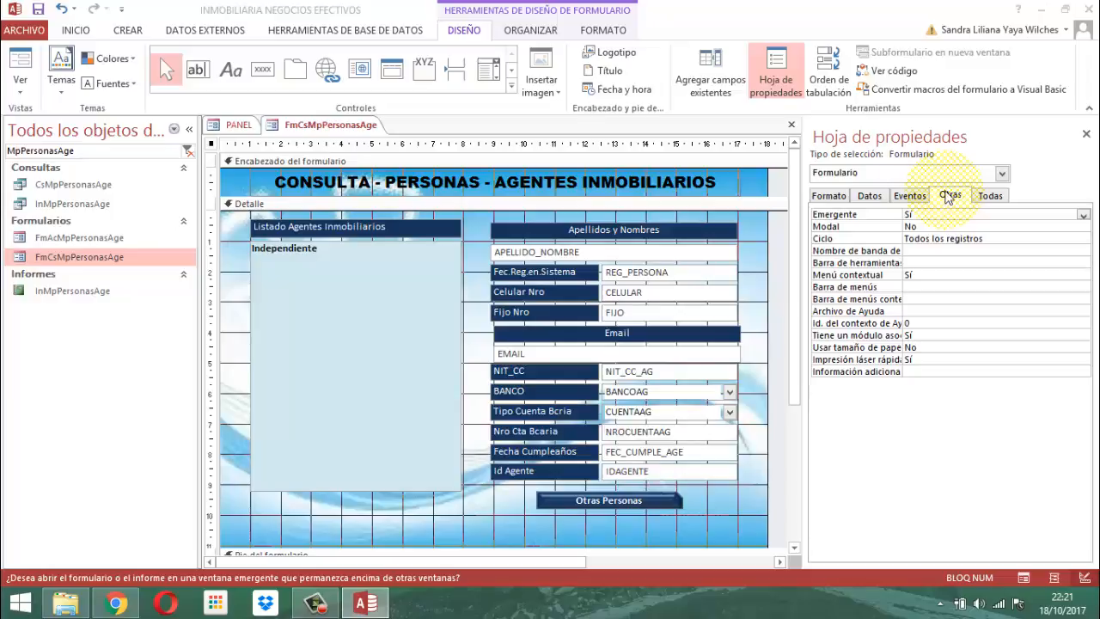
click(1086, 134)
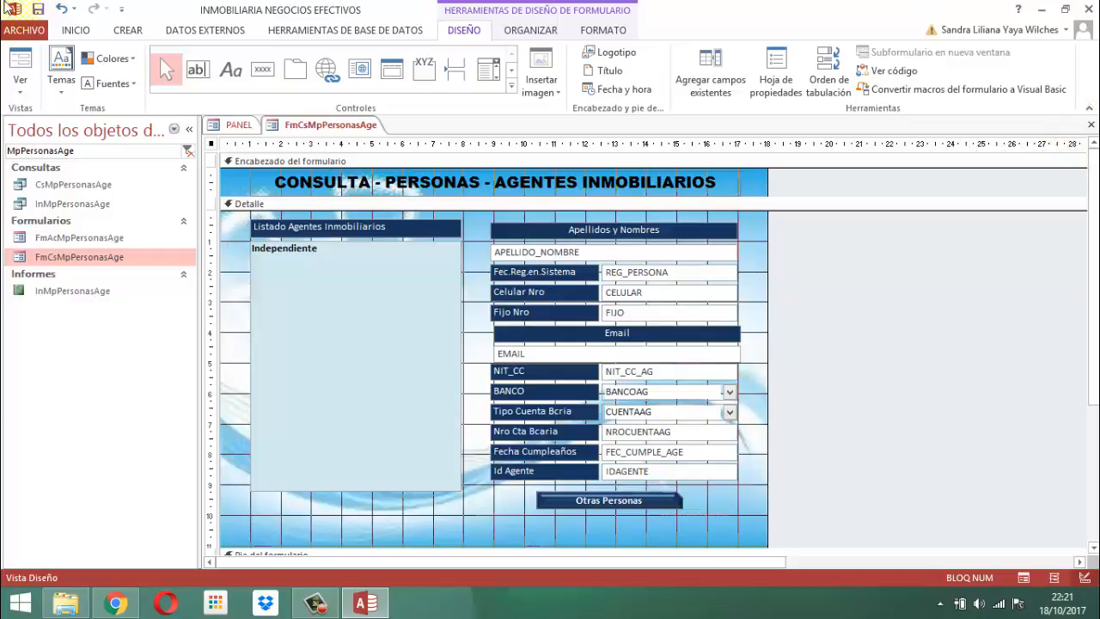
Examine the full set of form design controls and the list of existing fields available for this form
click(510, 86)
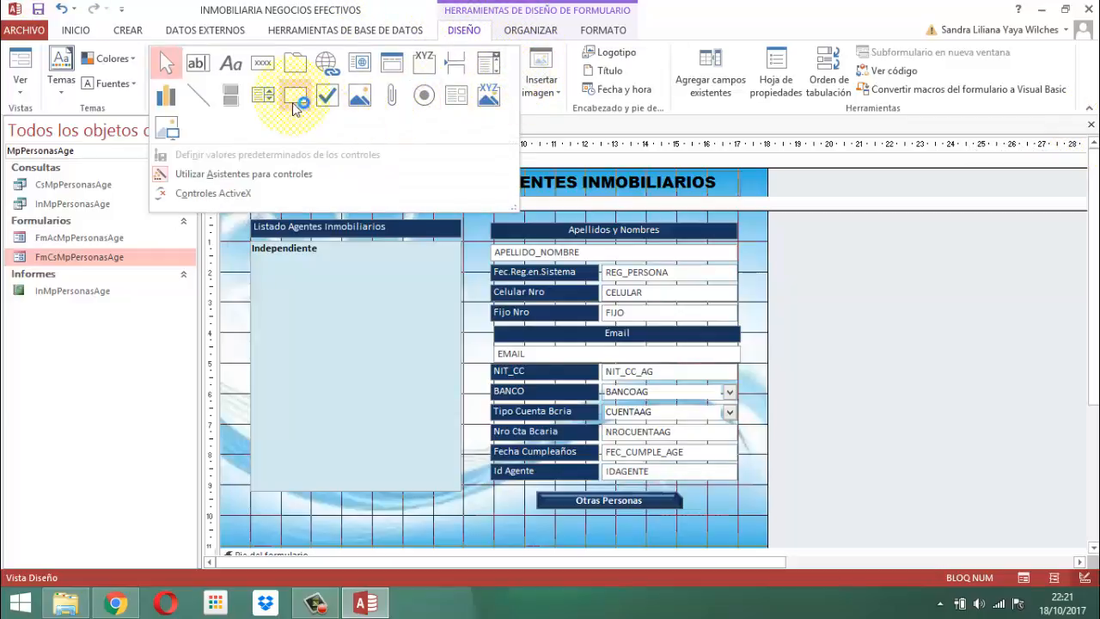
click(314, 299)
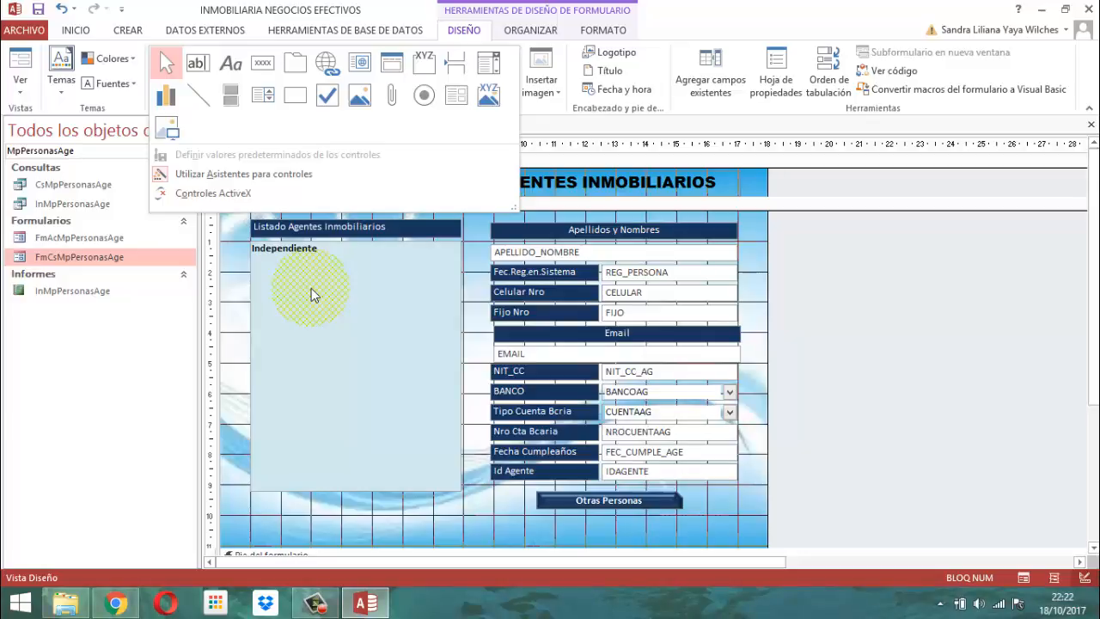
click(886, 305)
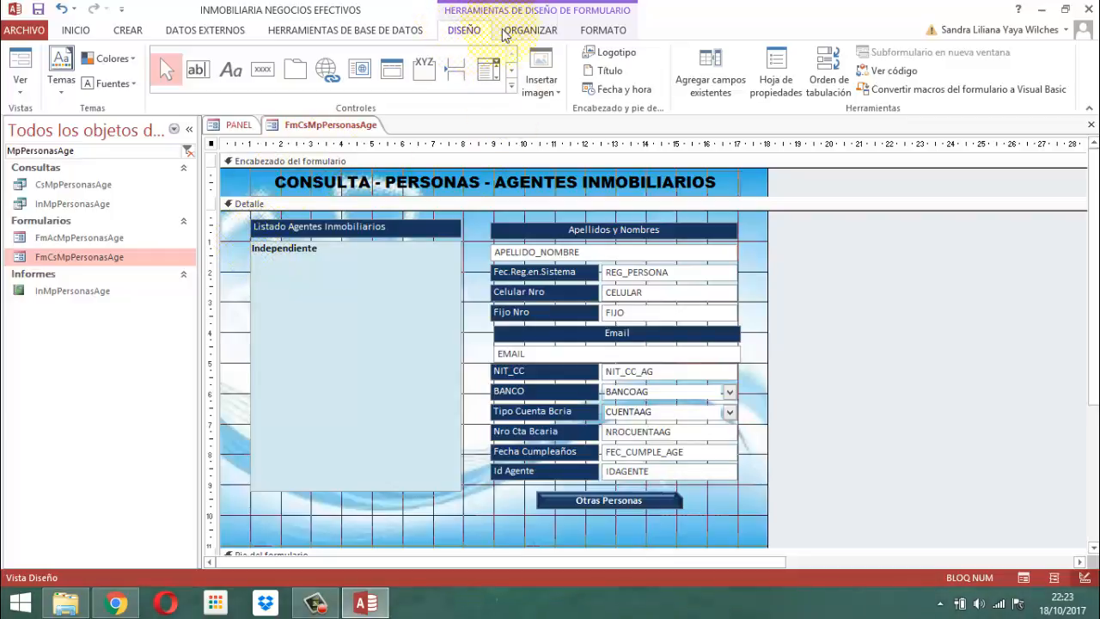
click(715, 91)
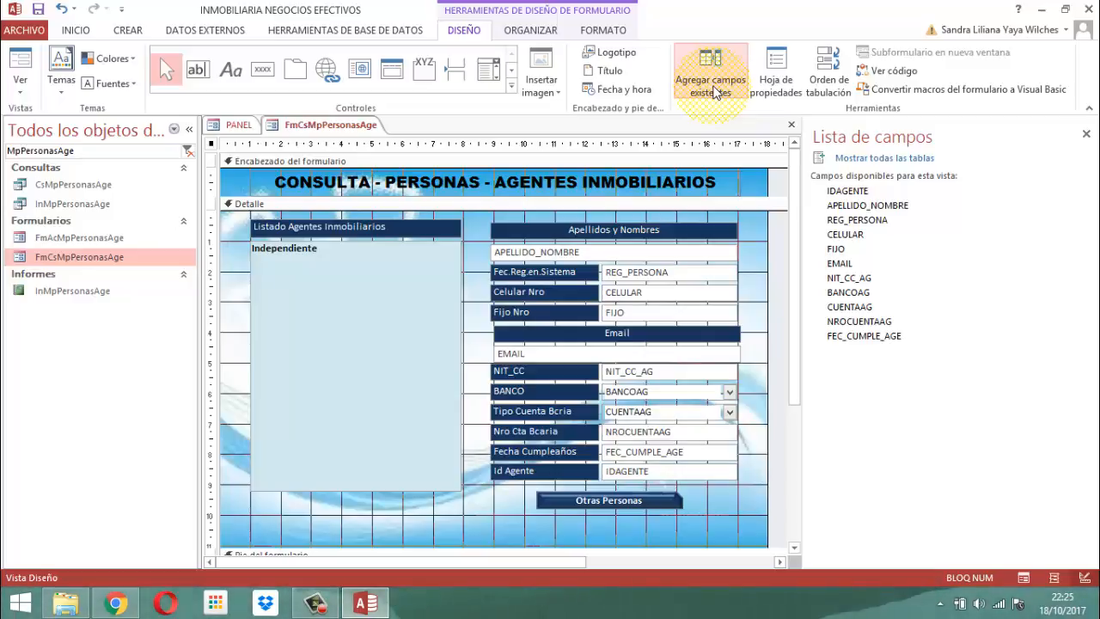
click(1086, 135)
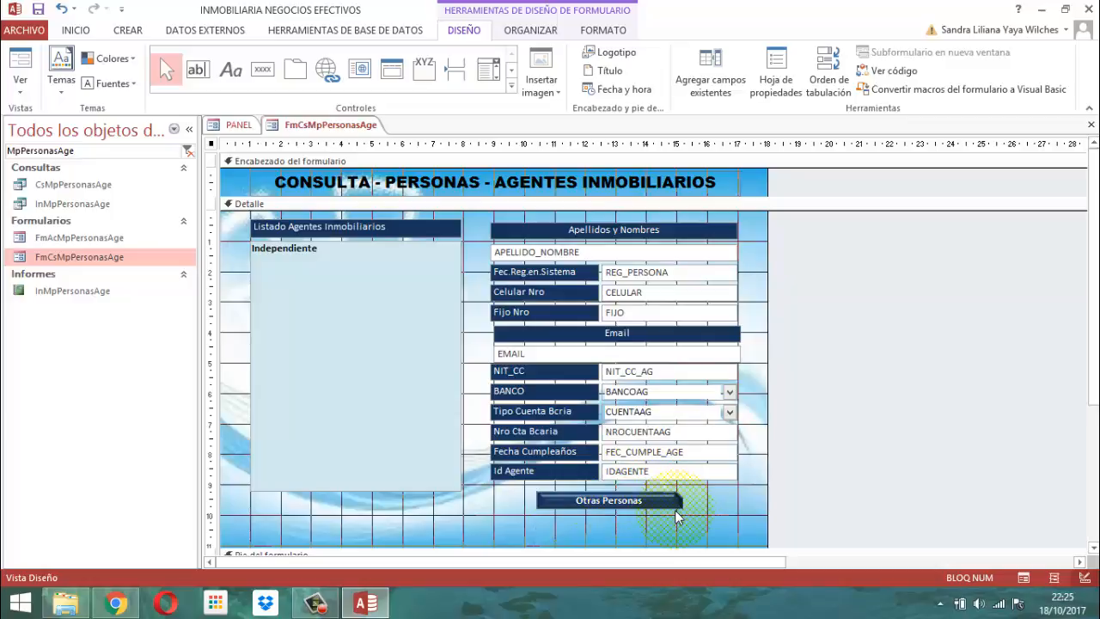
Examine the shape options of the Otras Personas button and keep Recortar rectángulo de esquina sencilla
drag(511, 501, 616, 509)
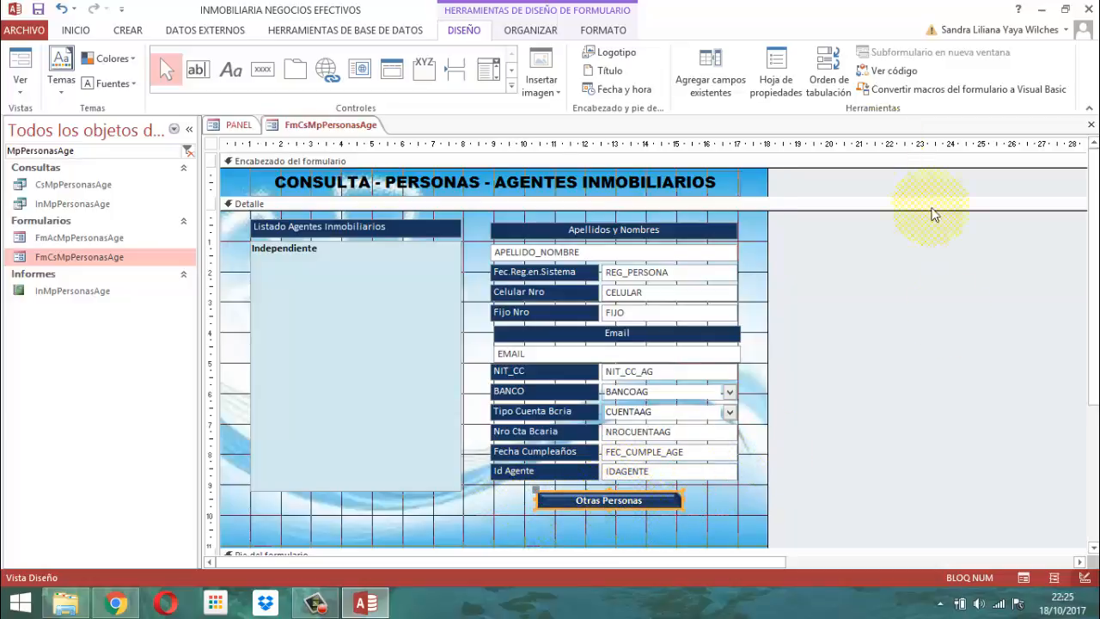
click(599, 33)
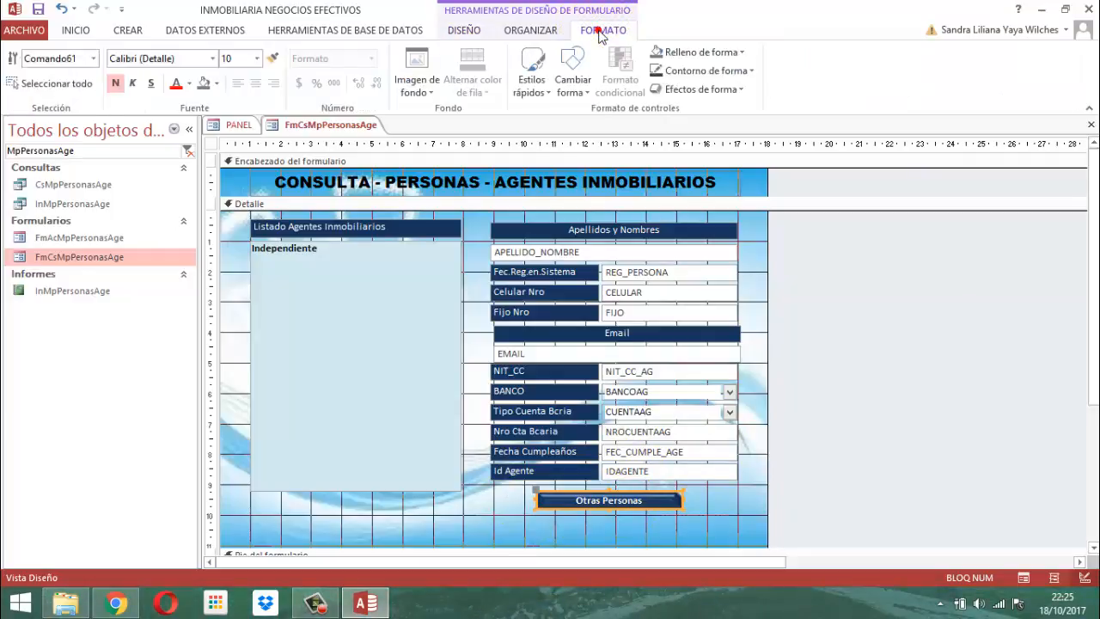
click(590, 94)
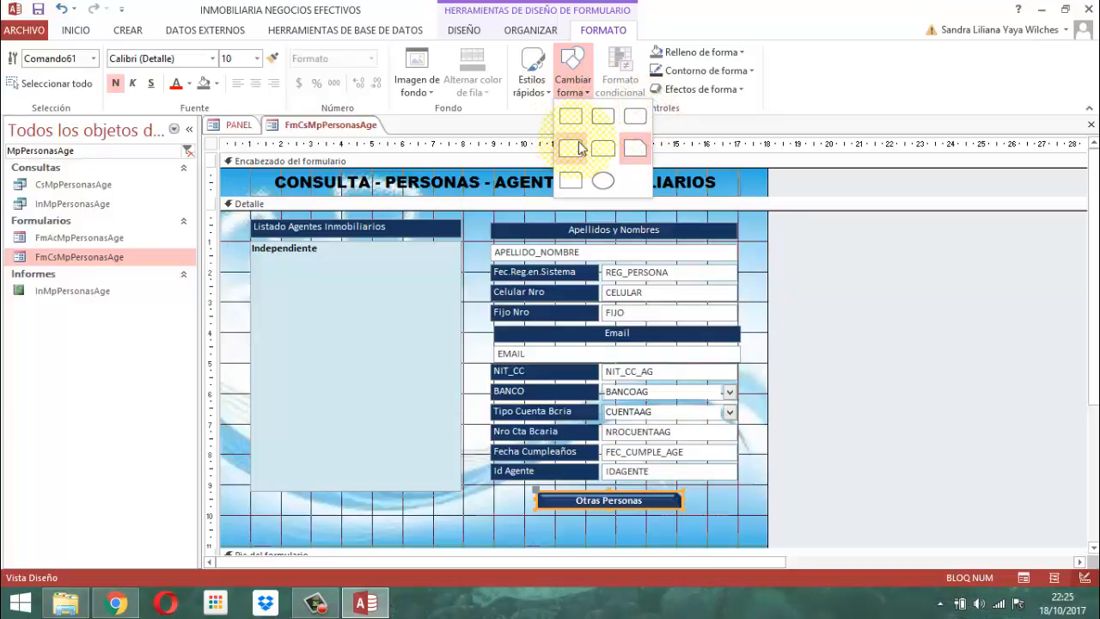
click(635, 165)
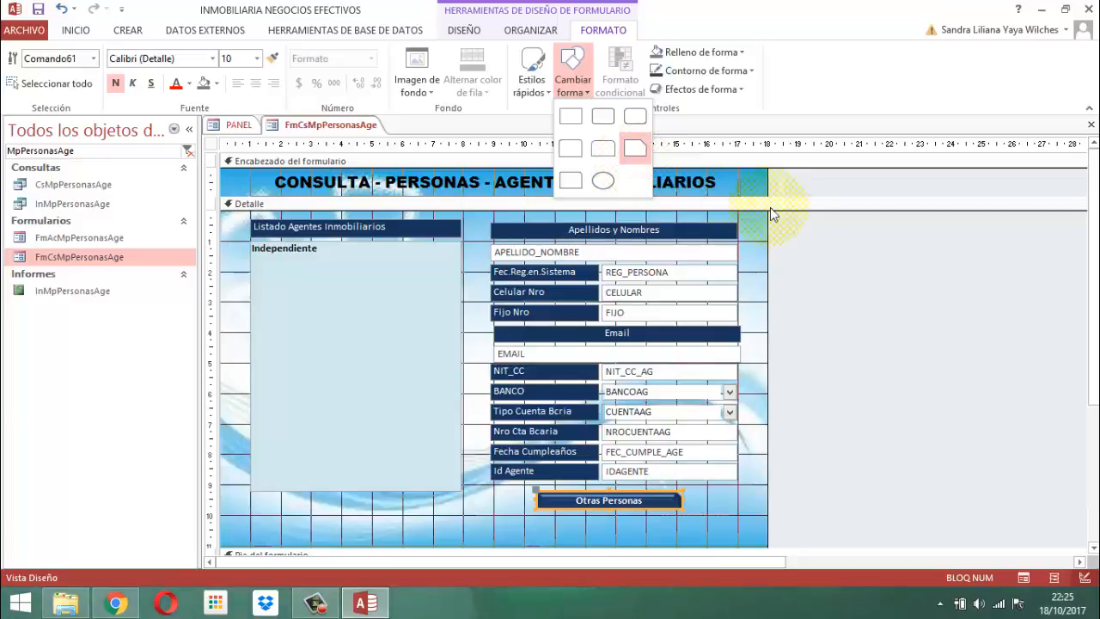
Examine the Bisel shape effects of the Otras Personas button without changing the bevel
click(745, 94)
click(745, 90)
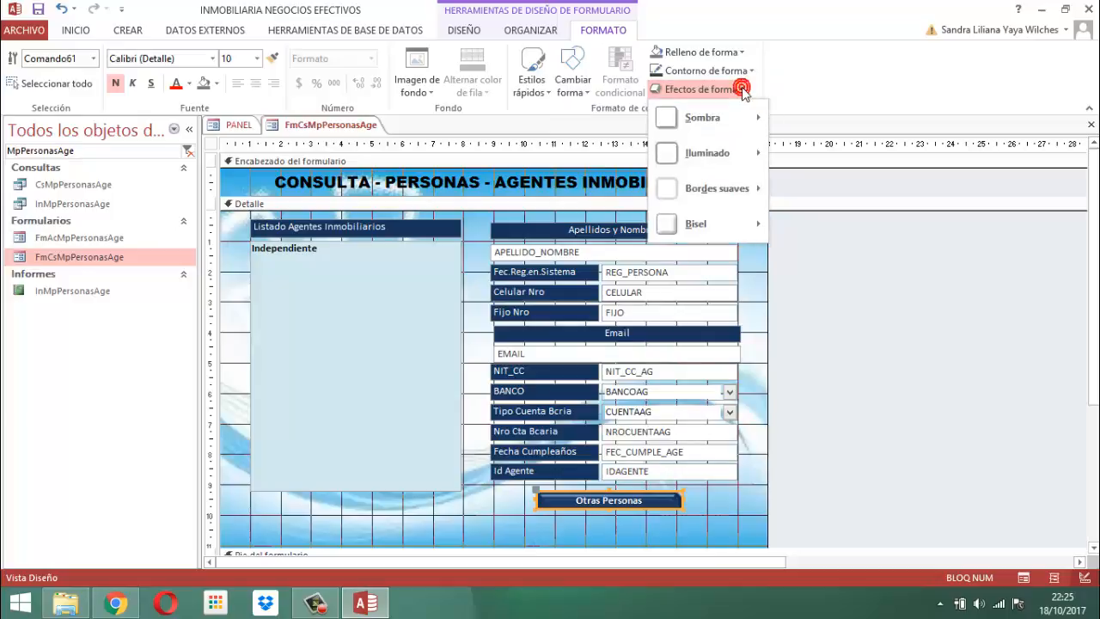
mouse_move(743, 223)
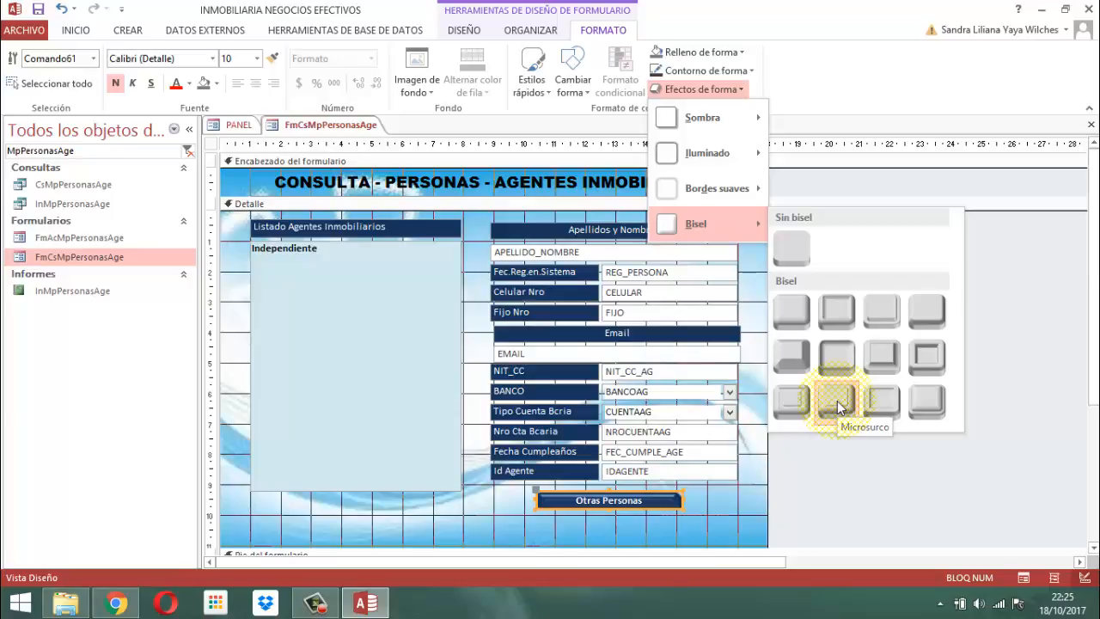
click(817, 473)
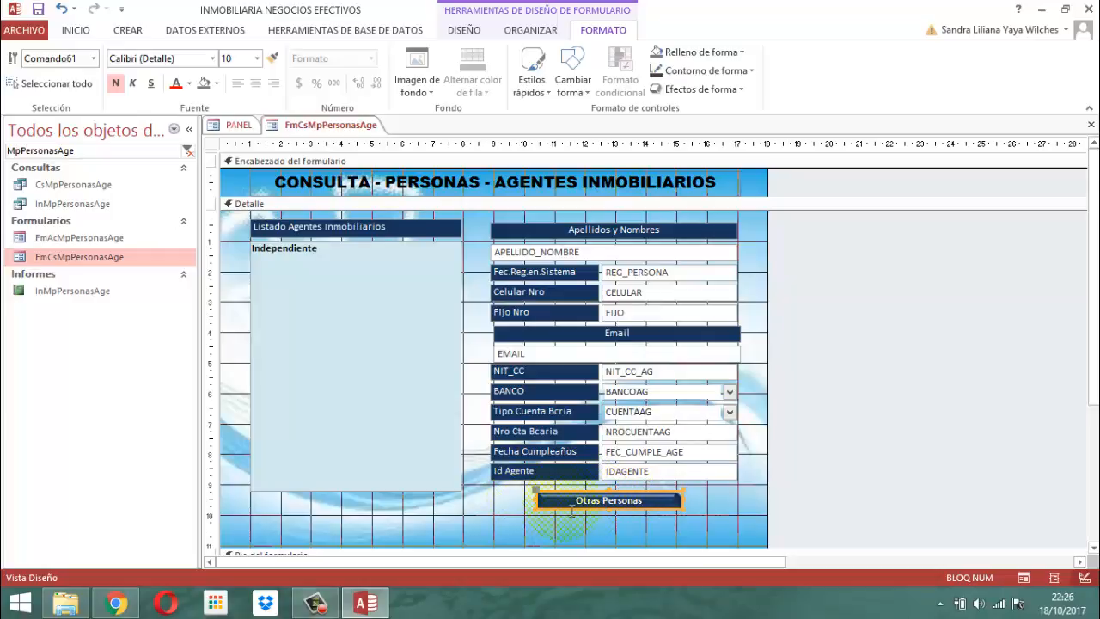
Review the format properties of the Otras Personas button, including the colour choices for its mouse-over state, and close the property sheet
click(460, 32)
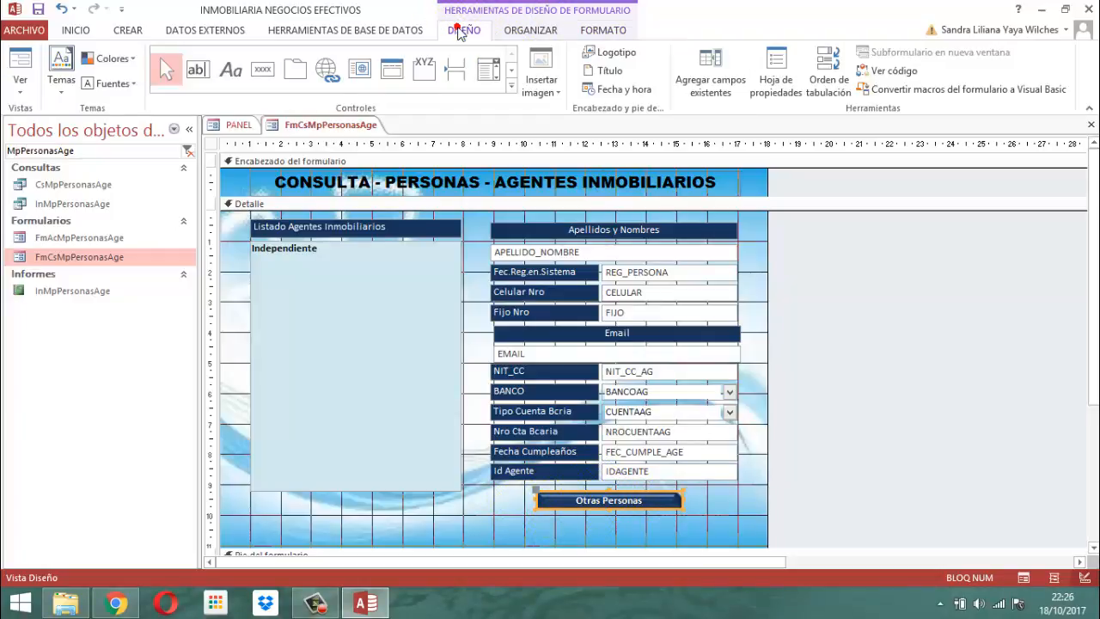
click(782, 69)
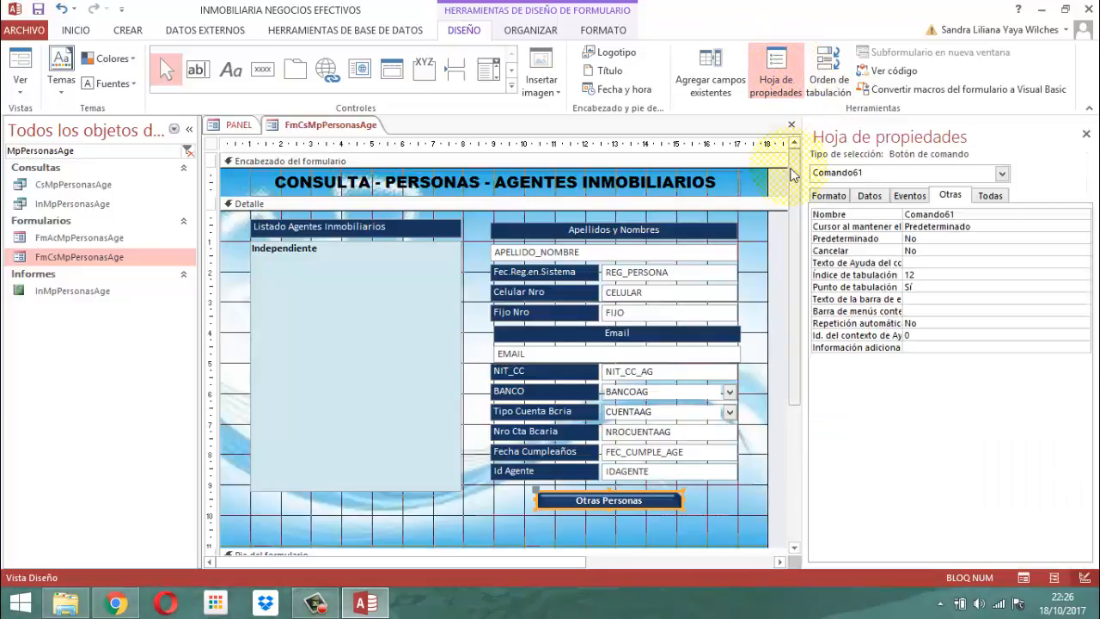
click(830, 196)
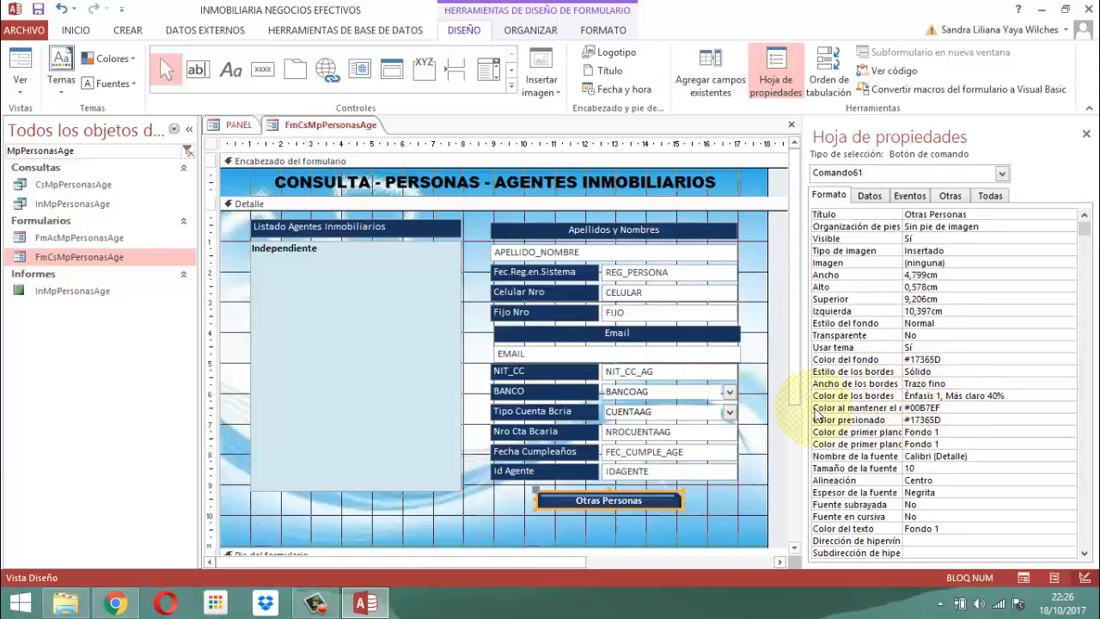
click(959, 410)
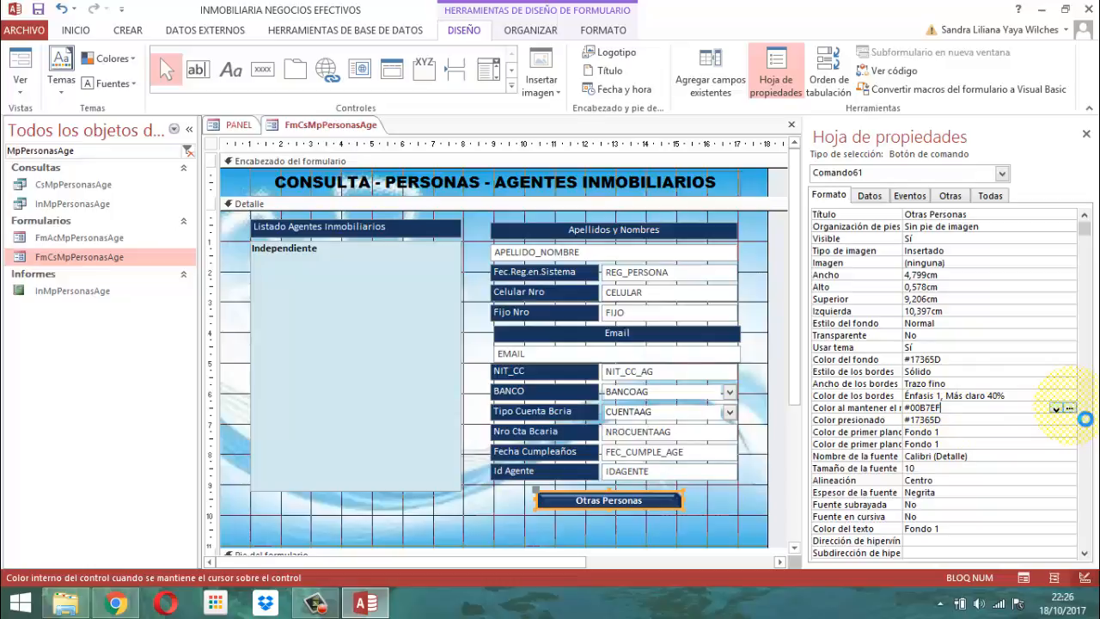
click(1072, 409)
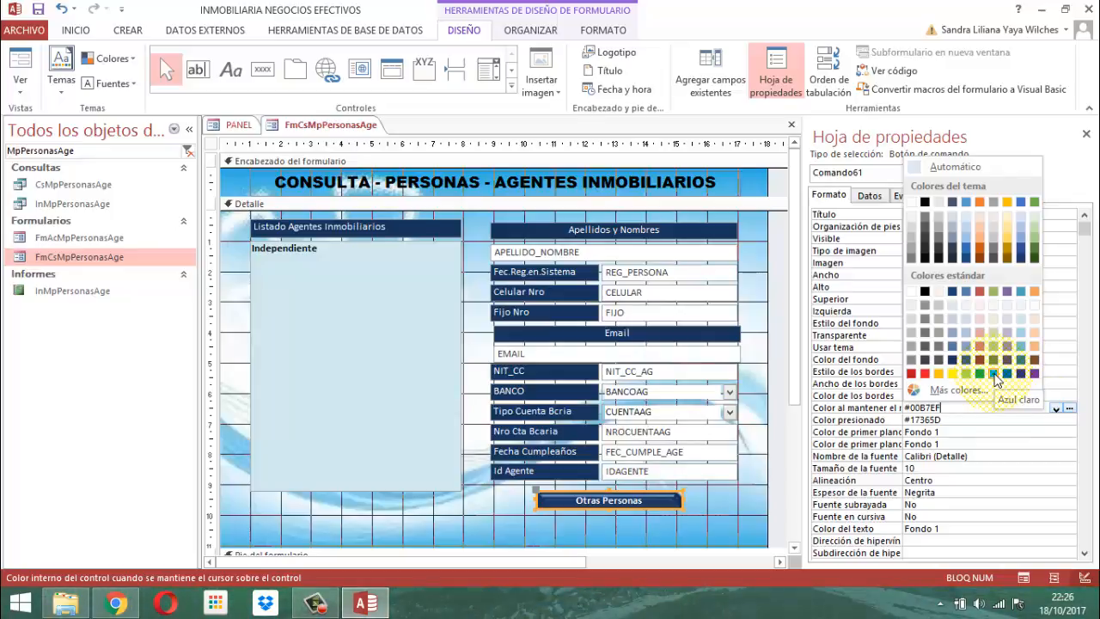
click(1085, 134)
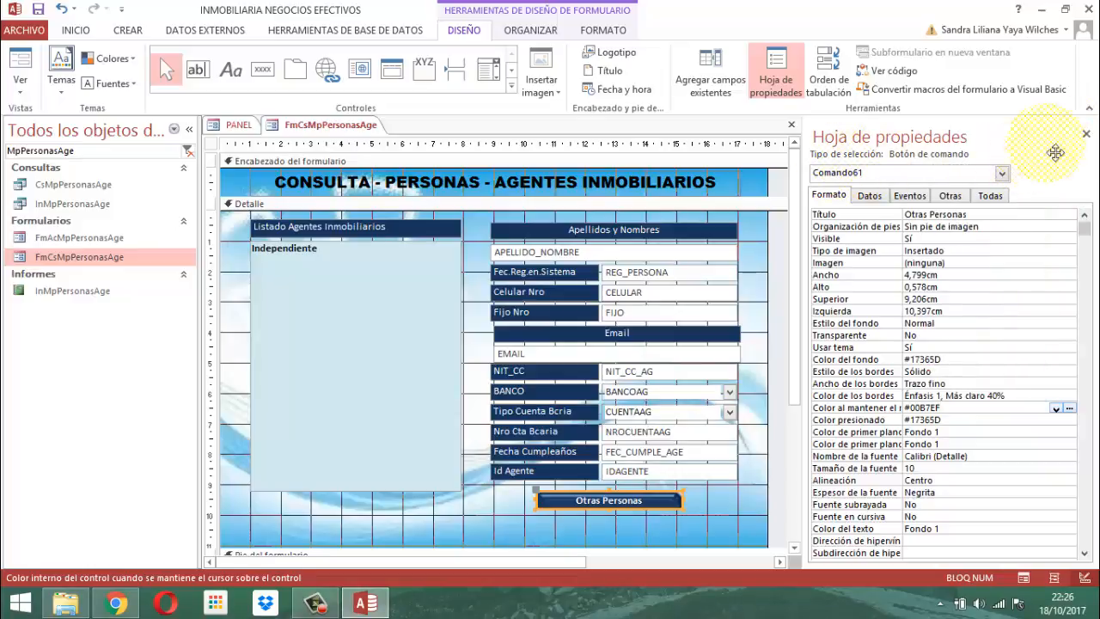
click(1087, 136)
click(806, 432)
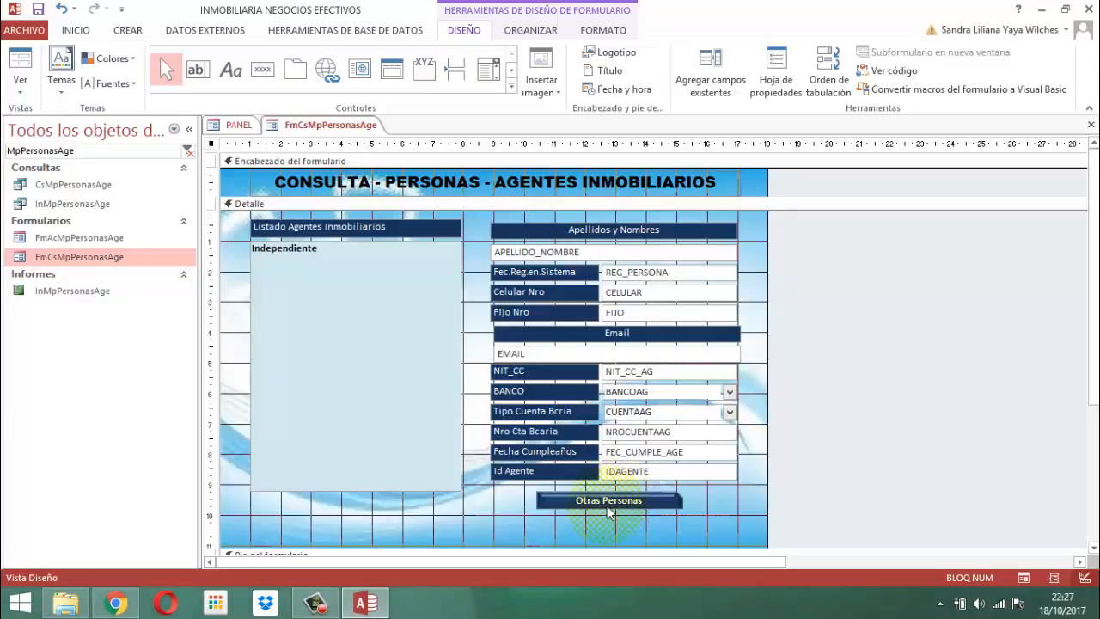
Examine the Al hacer clic event procedure code of the Otras Personas button, then close the code editor and the property sheet
click(610, 502)
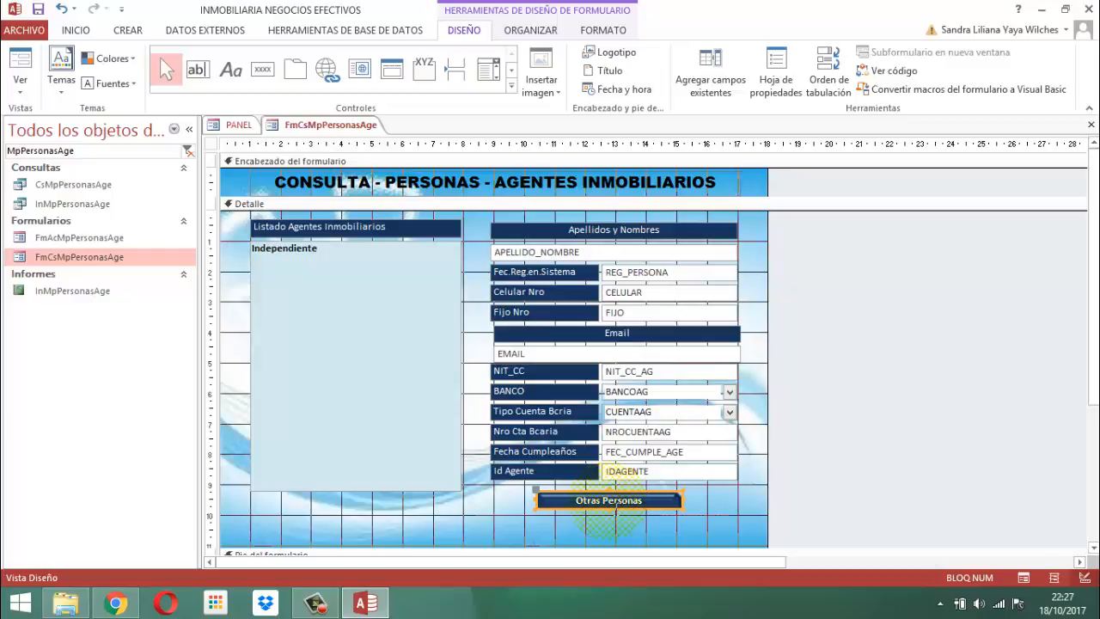
click(763, 67)
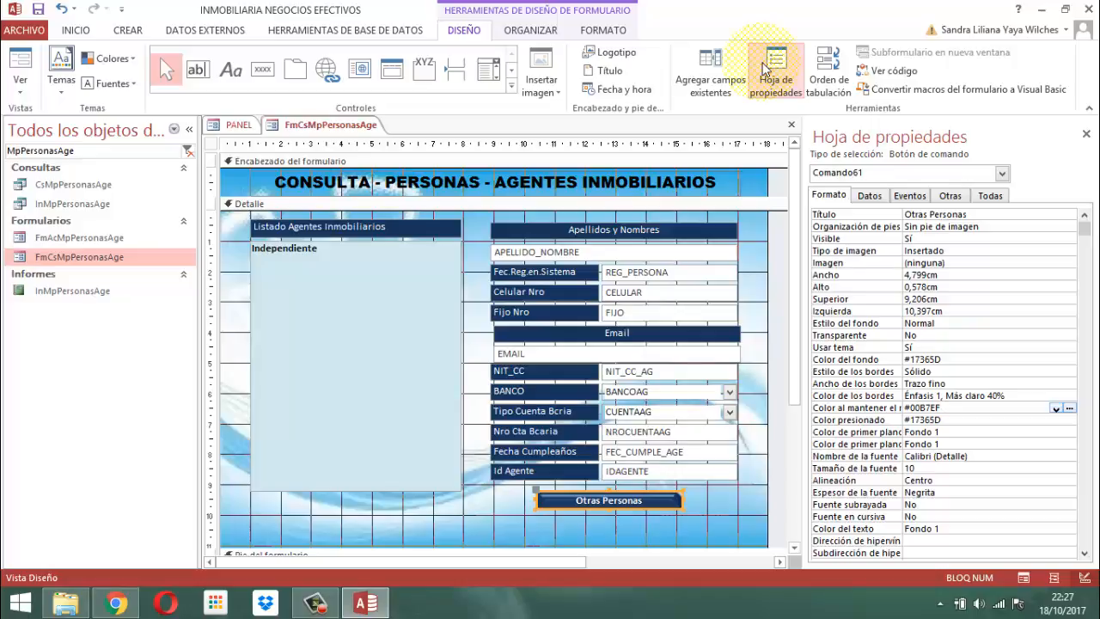
click(909, 195)
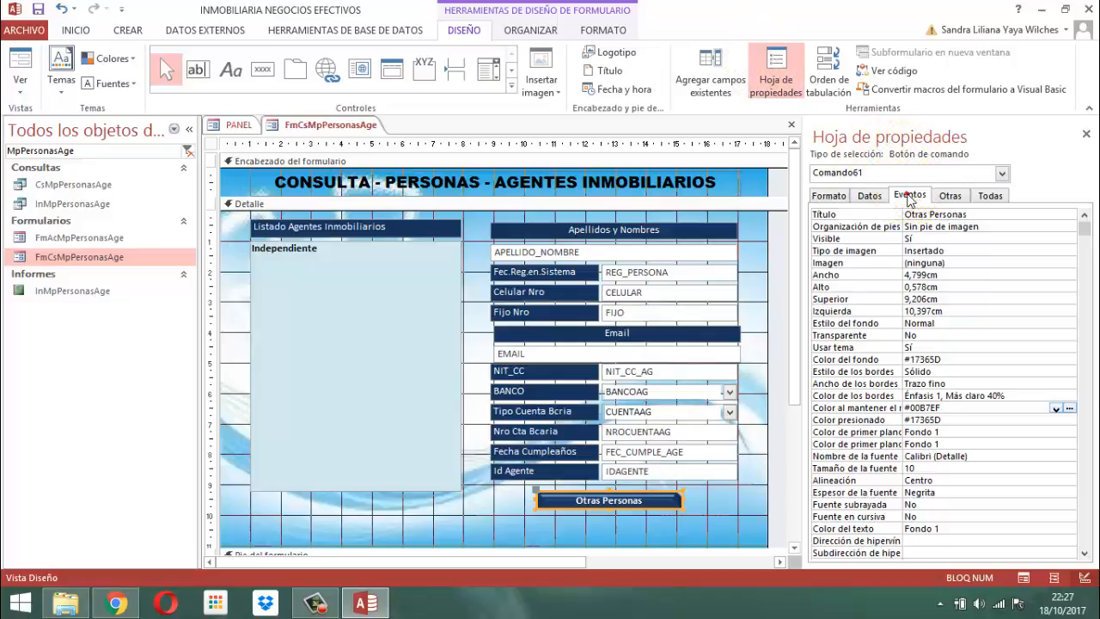
click(817, 215)
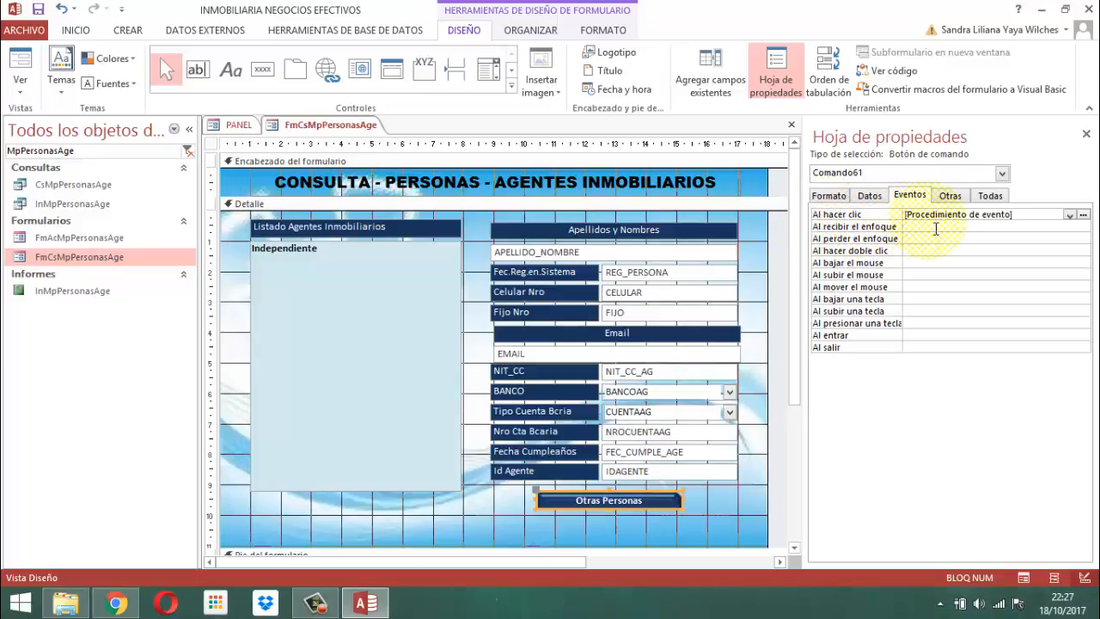
click(1084, 215)
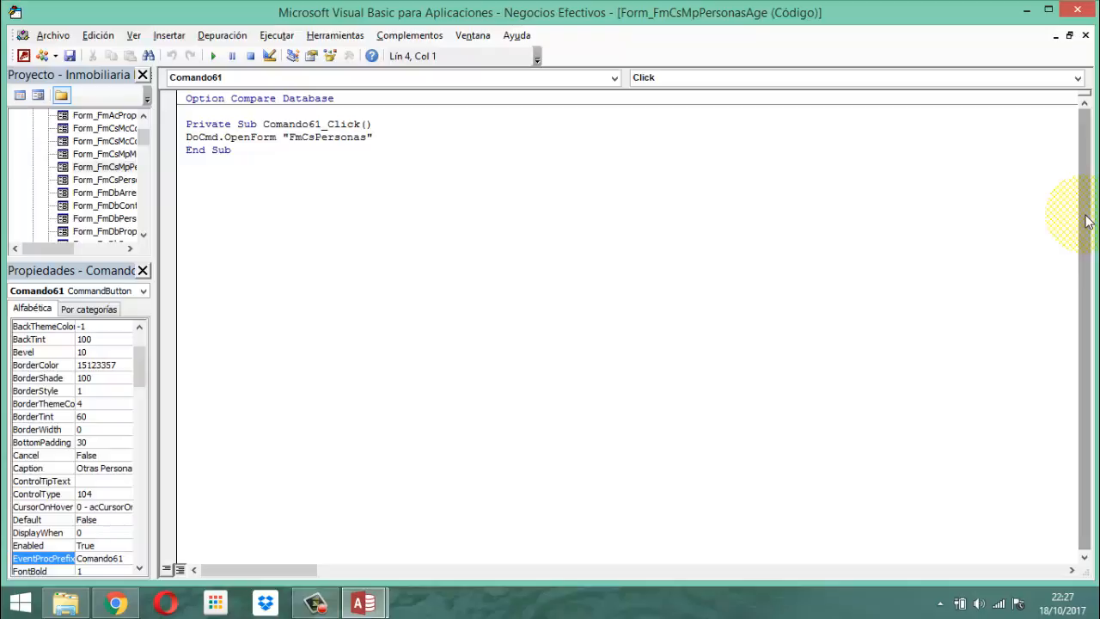
click(1078, 11)
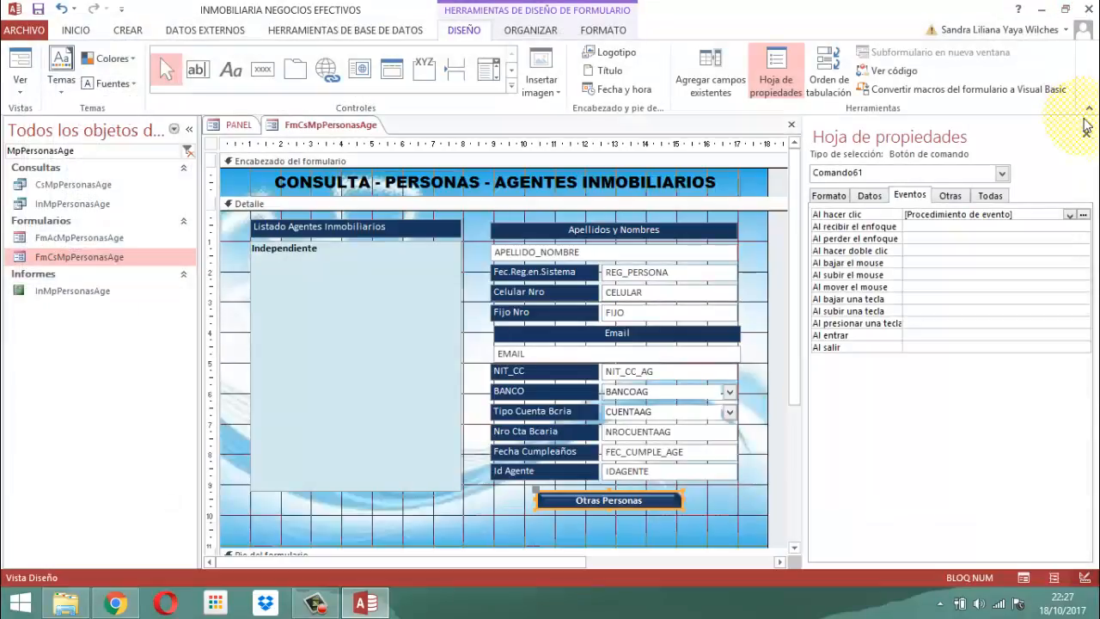
click(1086, 131)
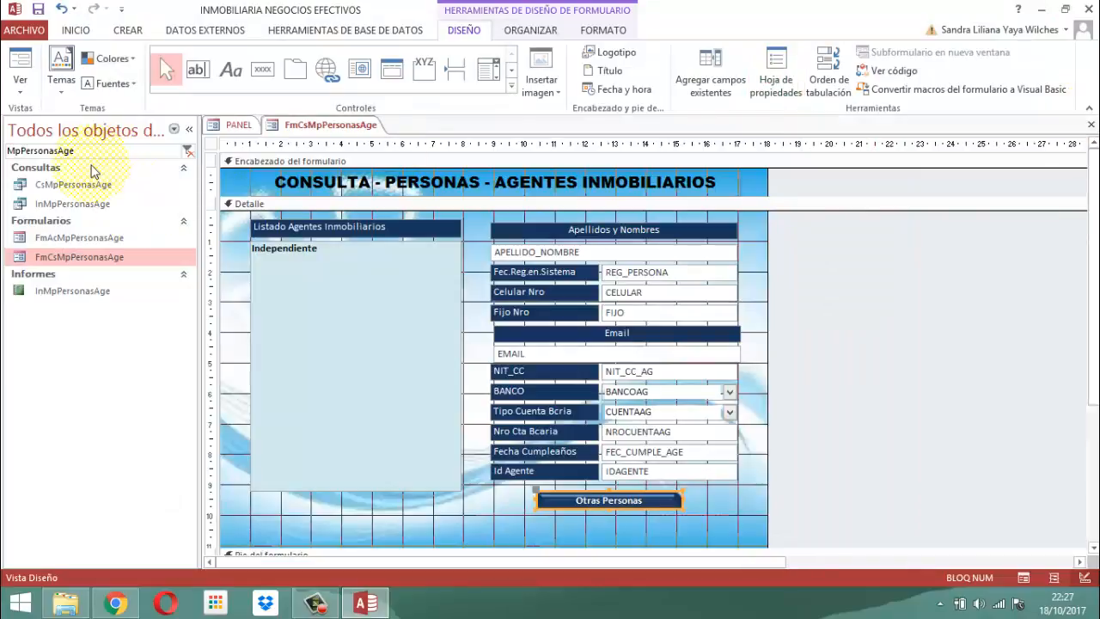
Filter the database objects by FmCsPer and open the FmCsPersonas form in Vista Diseño
click(98, 151)
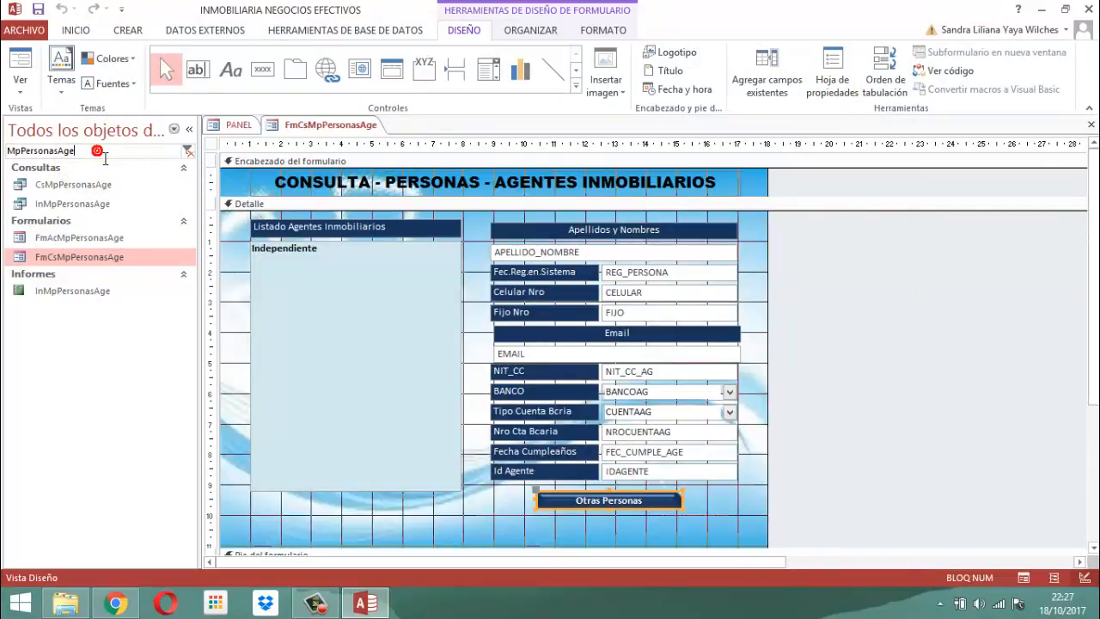
key(BackSpace)
key(BackSpace)
key(BackSpace)
key(BackSpace)
key(BackSpace)
key(BackSpace)
key(BackSpace)
key(BackSpace)
key(BackSpace)
key(BackSpace)
key(BackSpace)
key(BackSpace)
key(BackSpace)
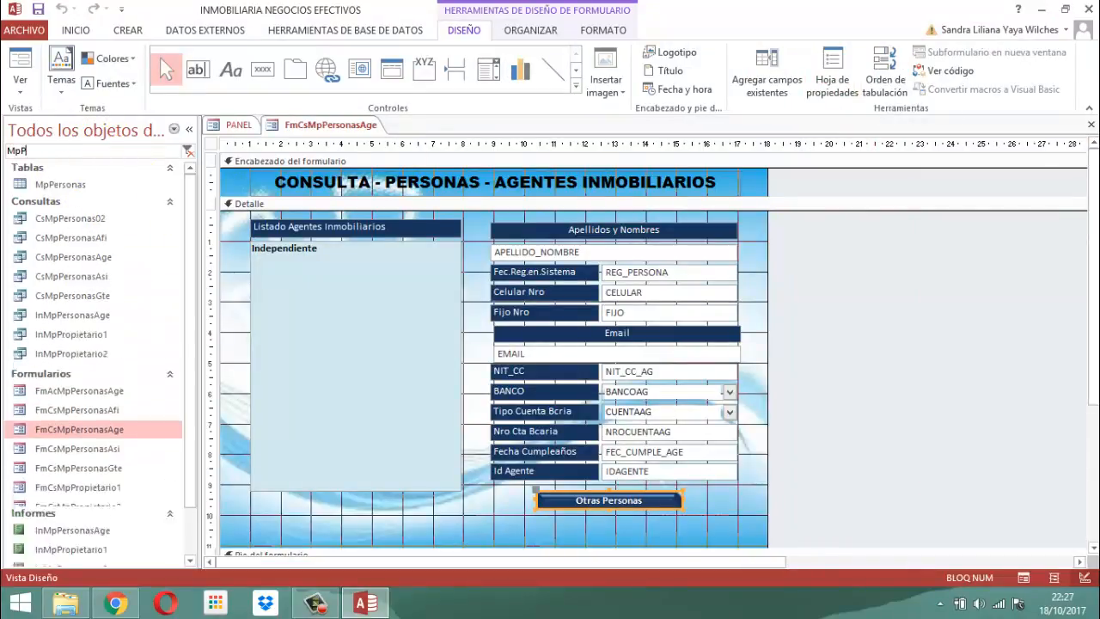
text(F)
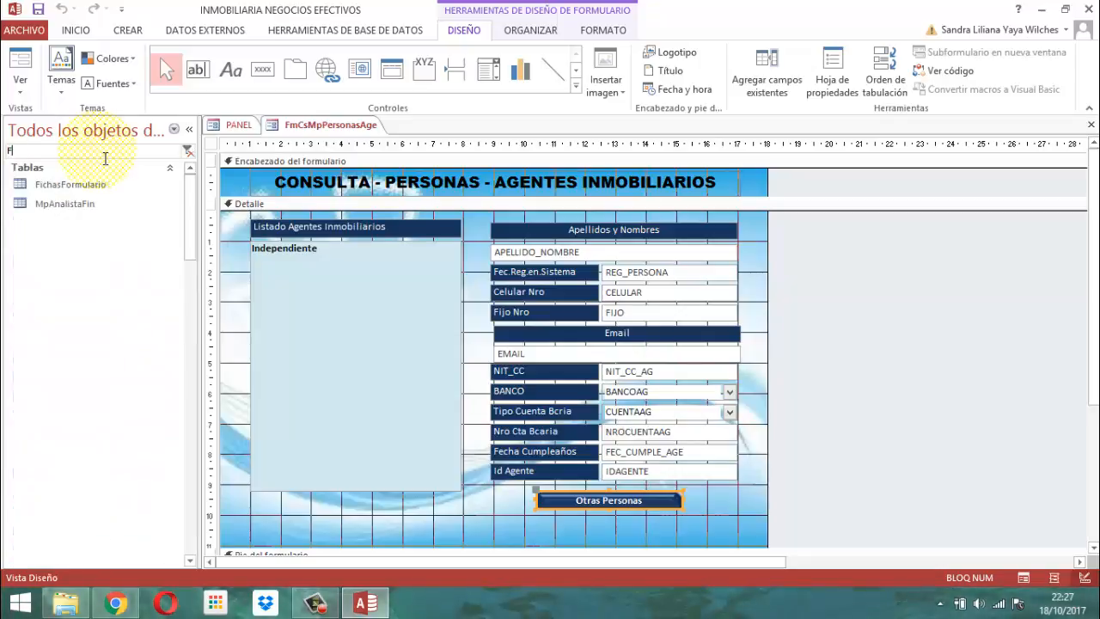
text(mCsPer)
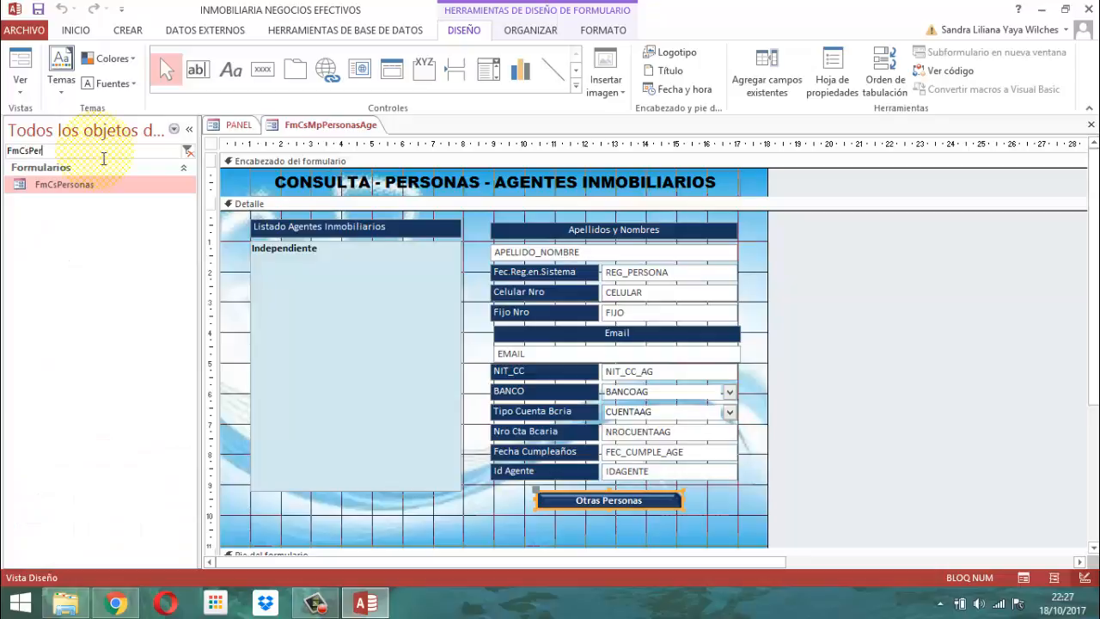
click(63, 183)
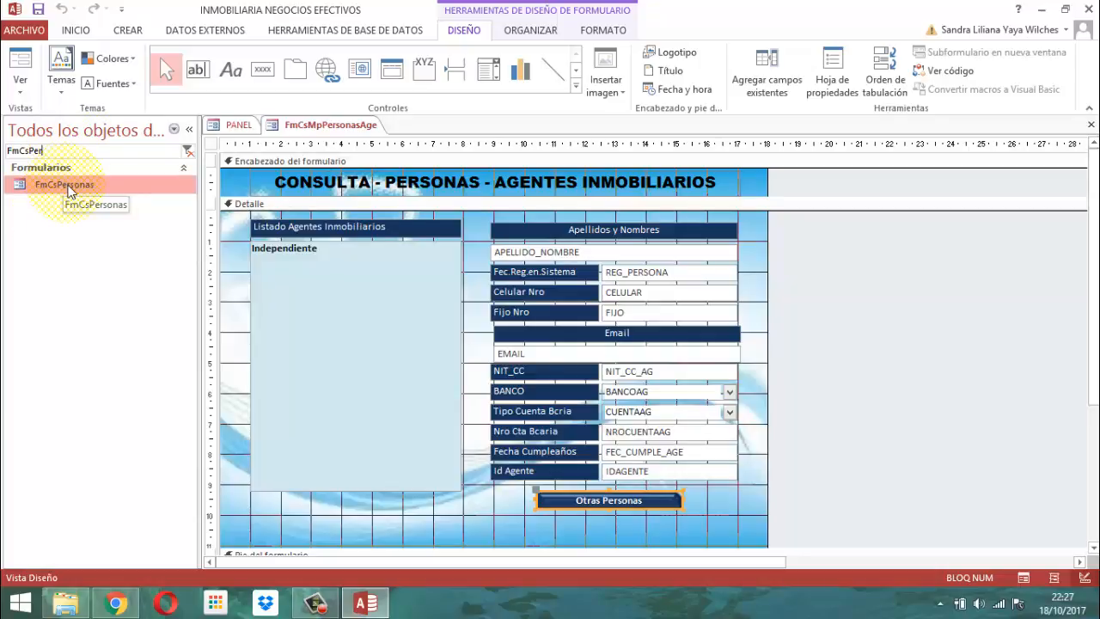
right_click(65, 184)
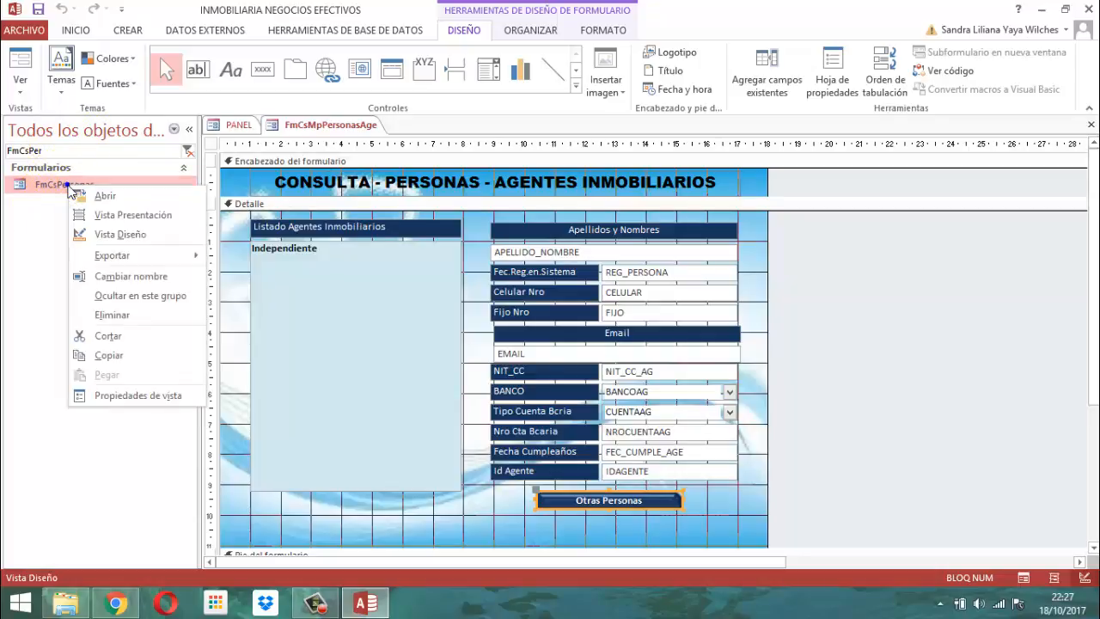
click(127, 237)
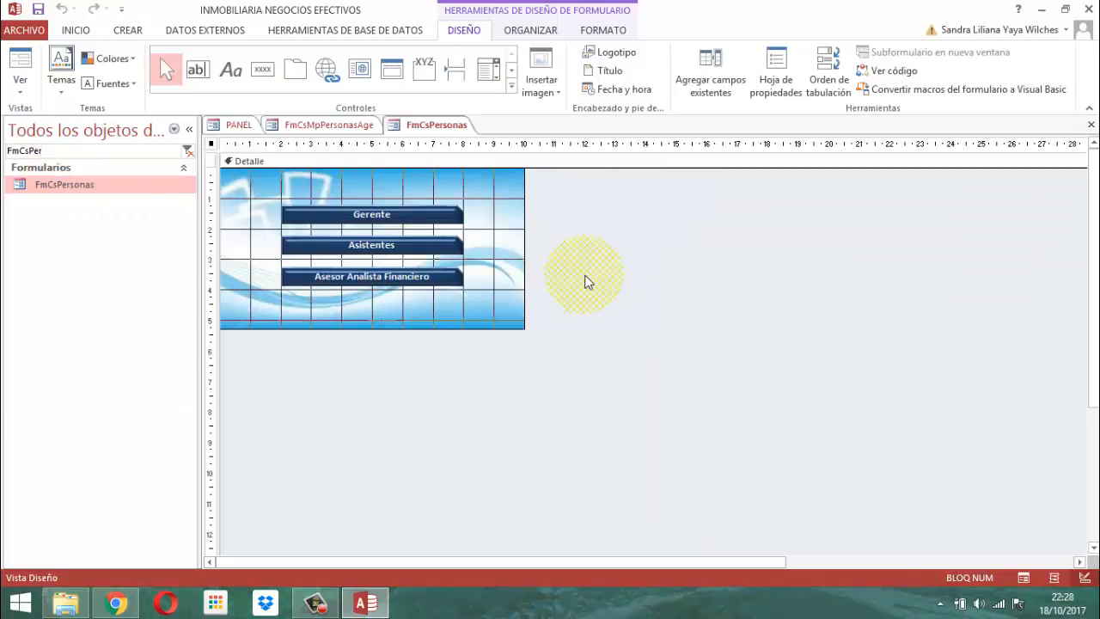